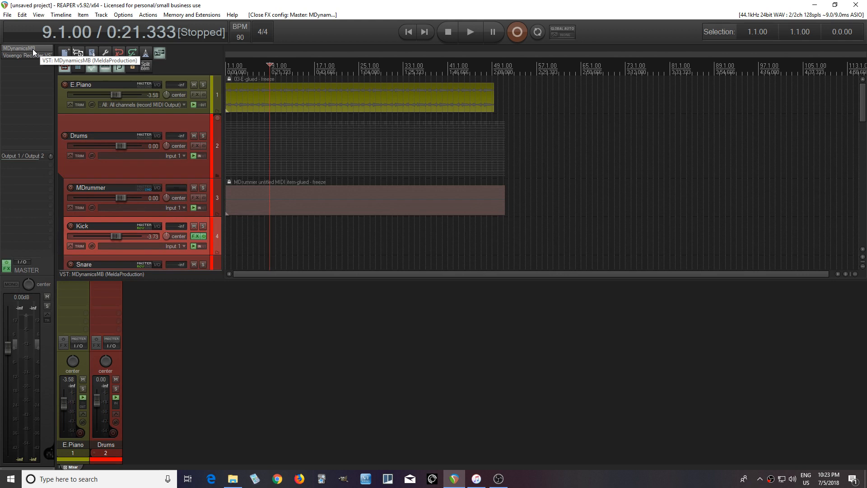
Step: Open the master track's MDynamicsMB plugin, load its Default preset and close the preset browser
{"action": "left_click", "coordinate": [32, 49]}
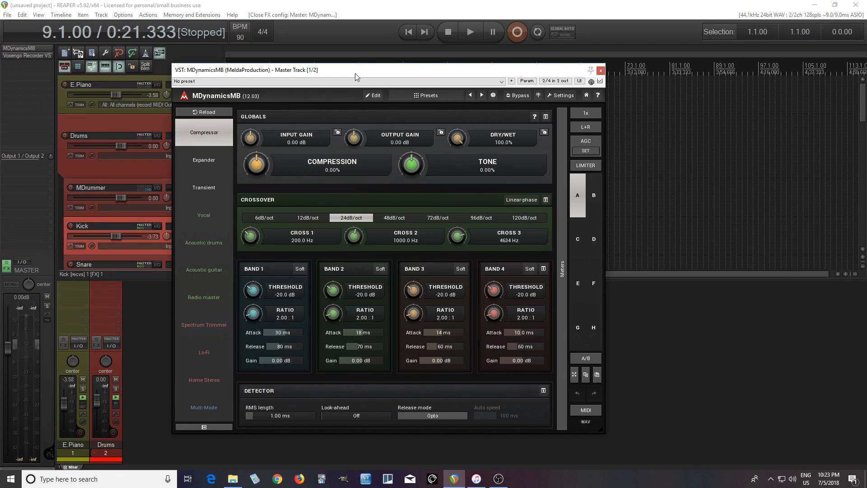
{"action": "left_click", "coordinate": [429, 95]}
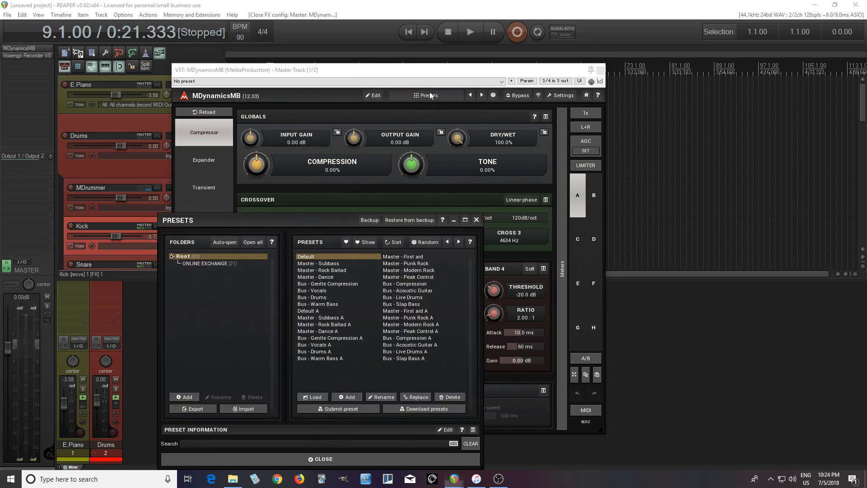
{"action": "left_click", "coordinate": [325, 257]}
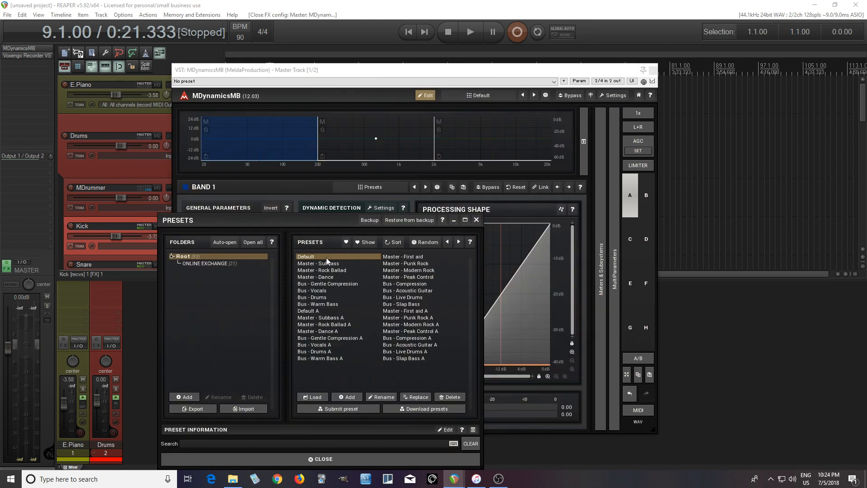
{"action": "left_click", "coordinate": [321, 459]}
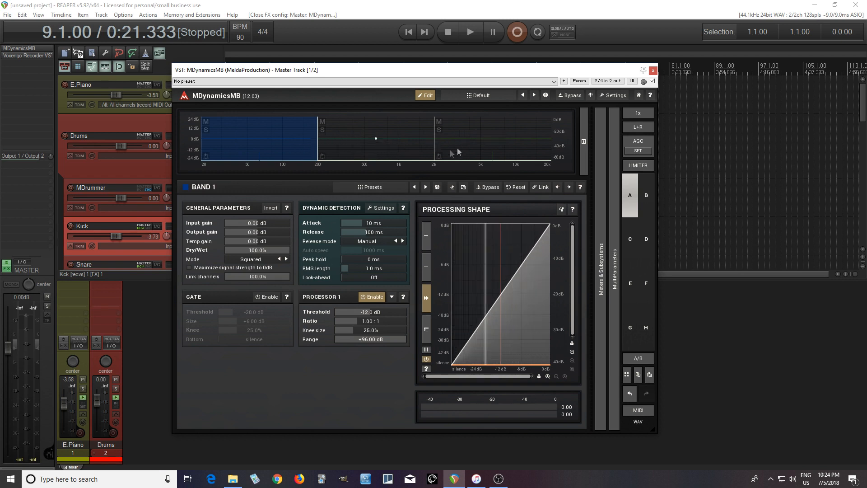
Step: Configure the crossover as Spectrum with two default bands, and shift the band boundary slightly lower, close to -12 dB
{"action": "right_click", "coordinate": [394, 149]}
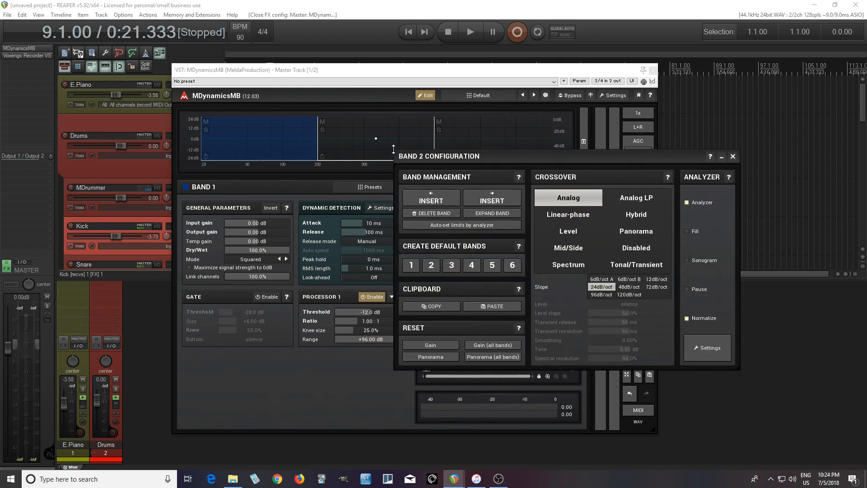
{"action": "left_click", "coordinate": [575, 270]}
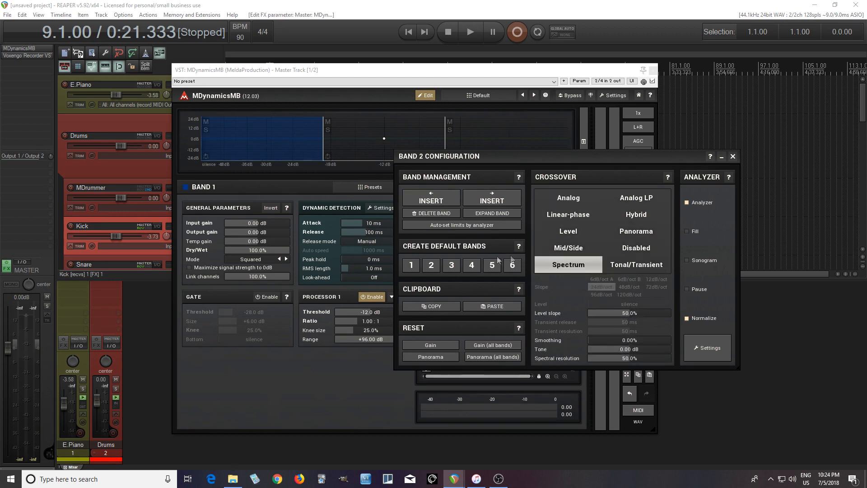
{"action": "left_click", "coordinate": [432, 266]}
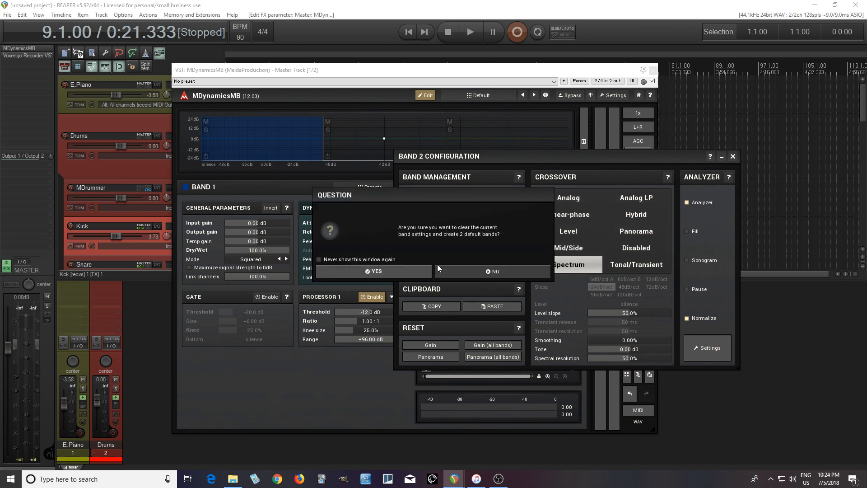
{"action": "left_click", "coordinate": [419, 273]}
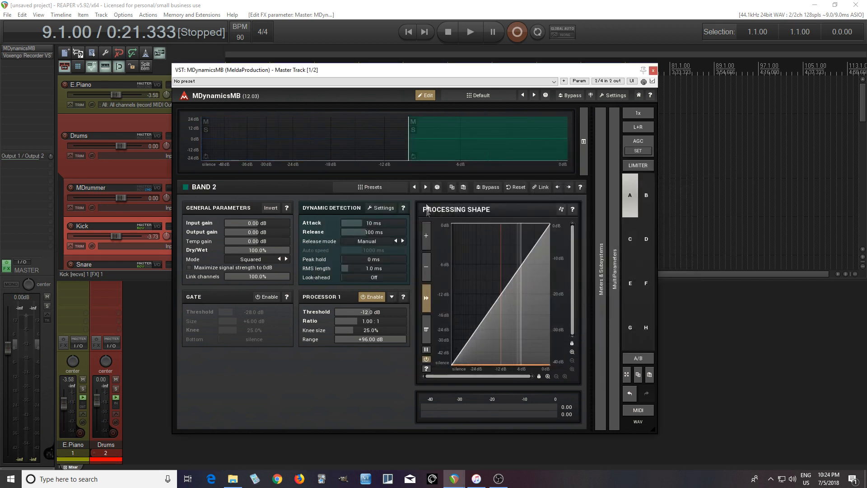
{"action": "left_click_drag", "start_coordinate": [408, 150], "coordinate": [392, 149]}
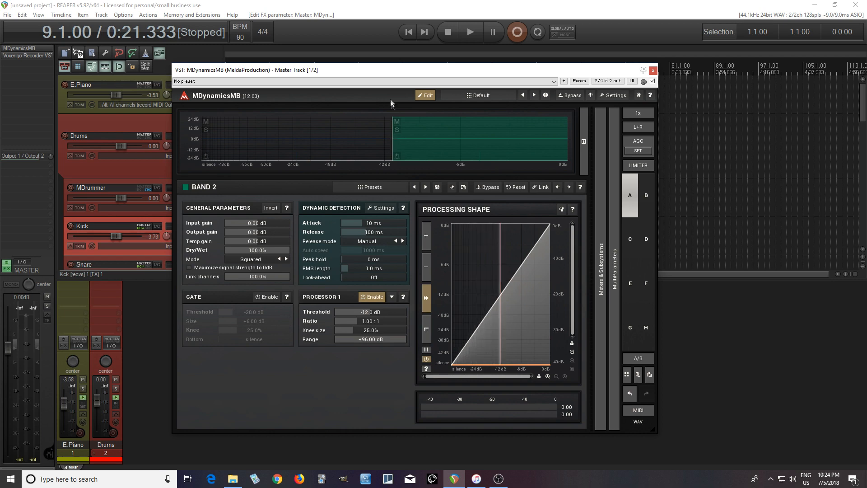
Step: Move the plugin window clear of the tracks, play the project from measure 9 and stop playback
{"action": "left_click_drag", "start_coordinate": [393, 78], "coordinate": [567, 112]}
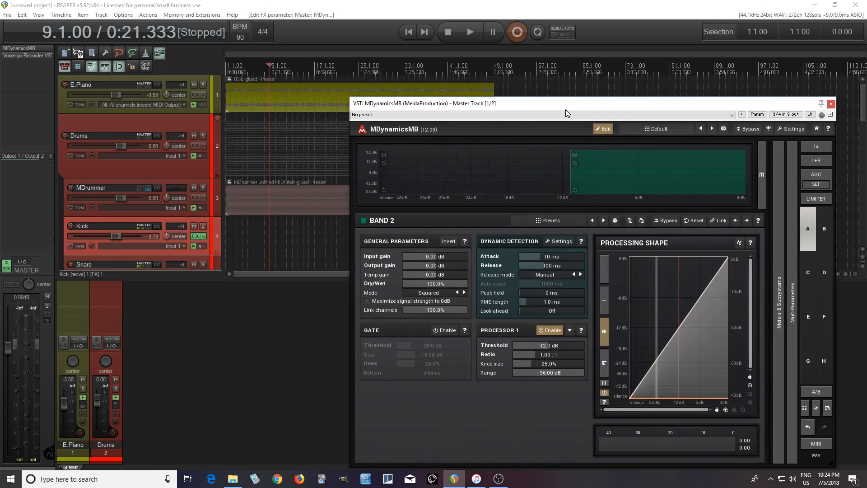
{"action": "left_click", "coordinate": [236, 67]}
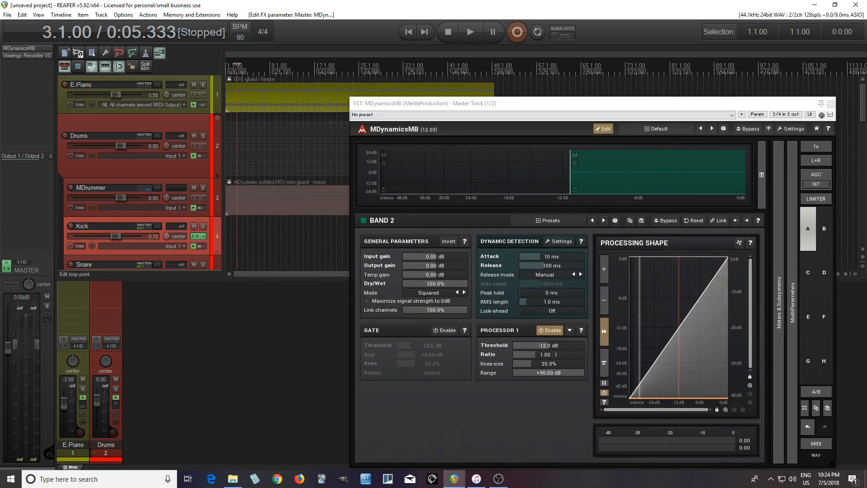
{"action": "left_click", "coordinate": [270, 67]}
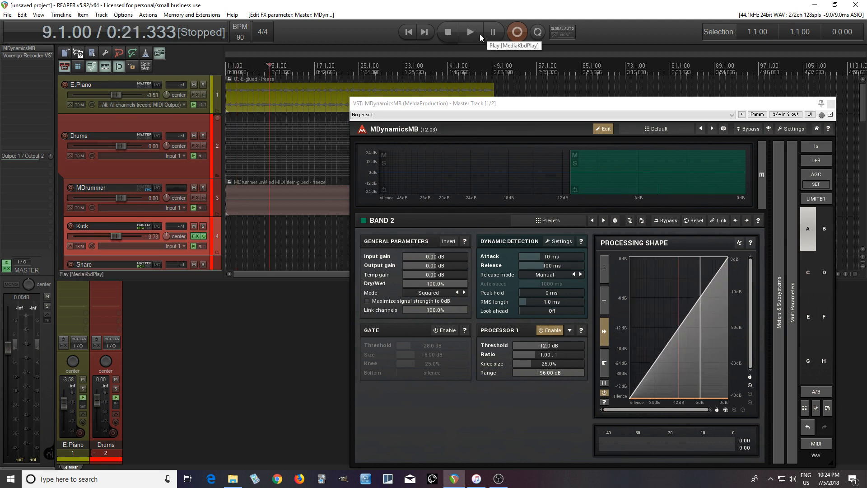
{"action": "left_click", "coordinate": [467, 36]}
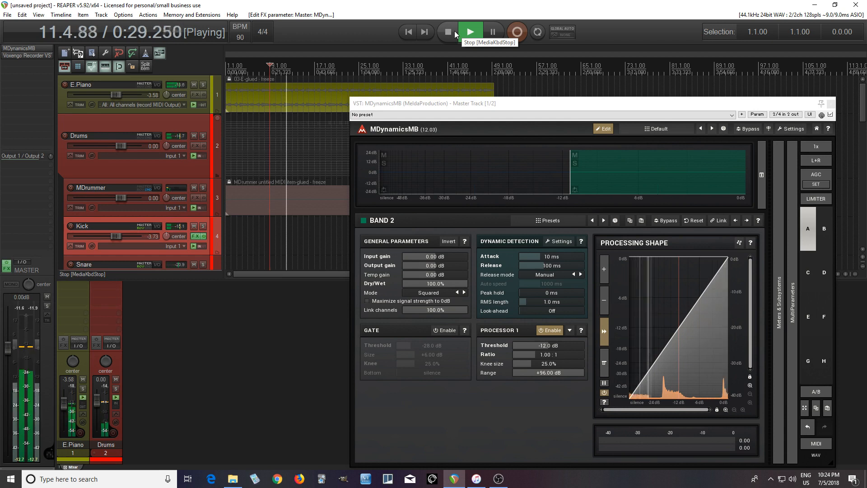
{"action": "left_click", "coordinate": [454, 33]}
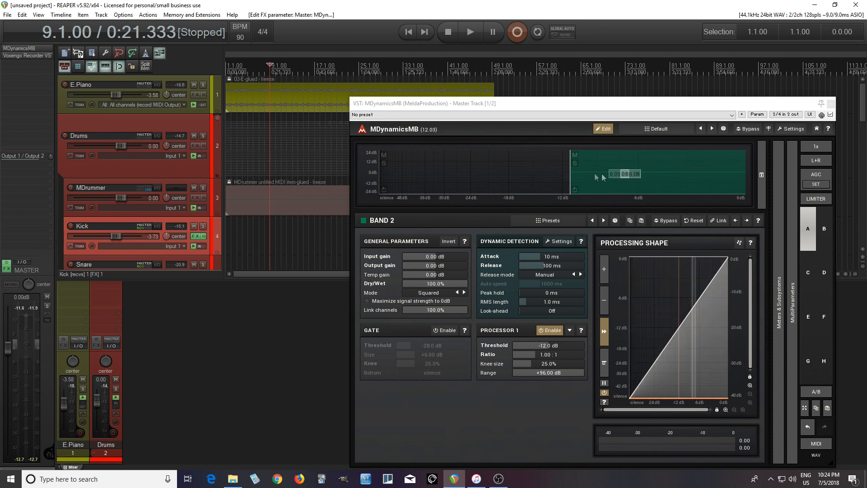
Step: Solo band 2 and try different positions for the band boundary, leaving it at about -12 dB with band 2 selected
{"action": "left_click", "coordinate": [575, 164]}
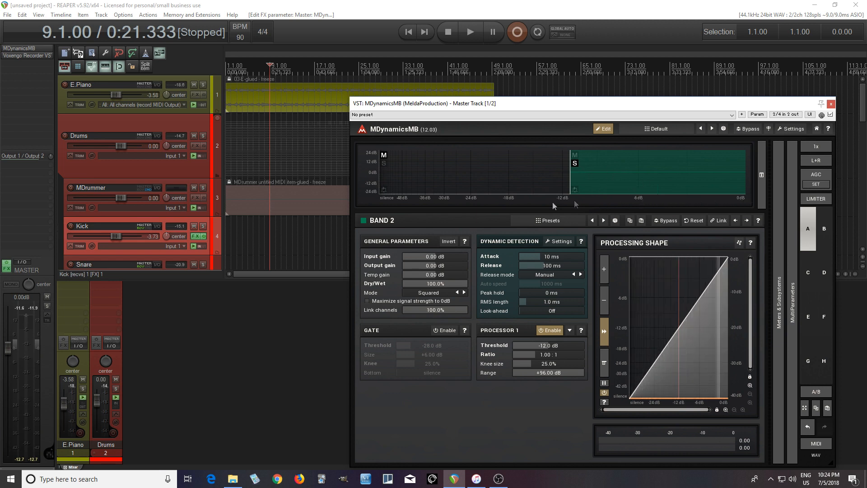
{"action": "mouse_move", "coordinate": [569, 191]}
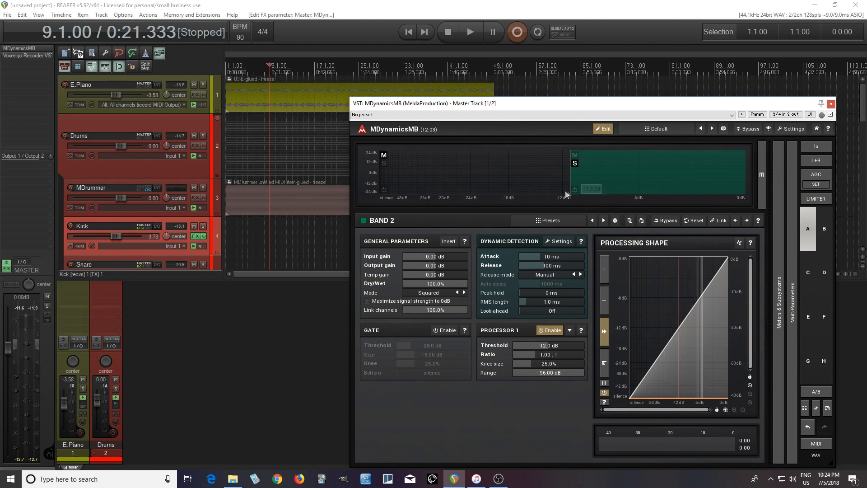
{"action": "left_click_drag", "start_coordinate": [577, 182], "coordinate": [596, 181]}
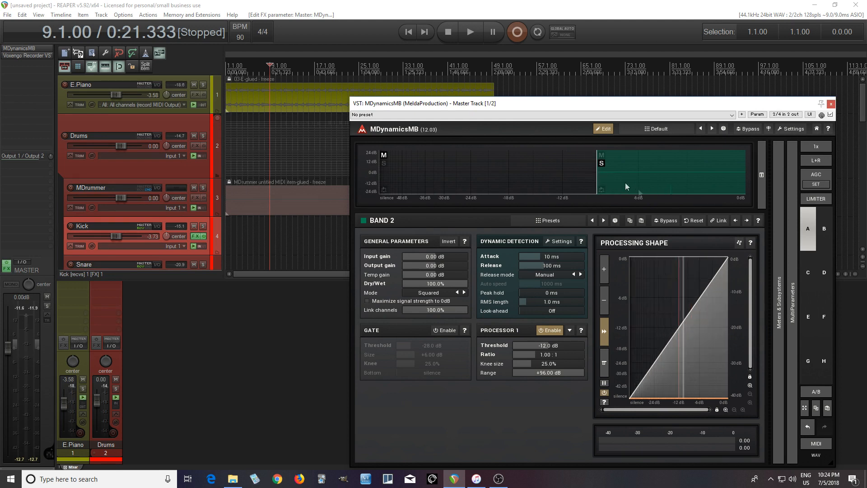
{"action": "left_click_drag", "start_coordinate": [597, 185], "coordinate": [582, 187]}
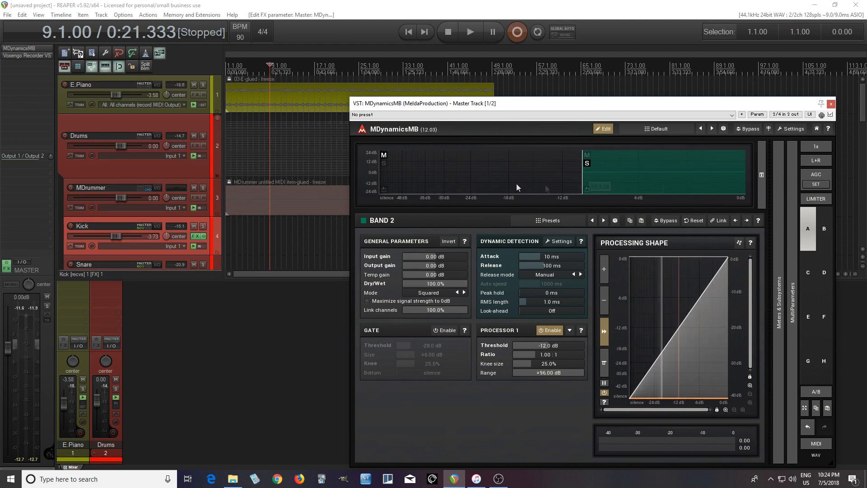
{"action": "left_click", "coordinate": [454, 182]}
{"action": "left_click_drag", "start_coordinate": [583, 180], "coordinate": [534, 181]}
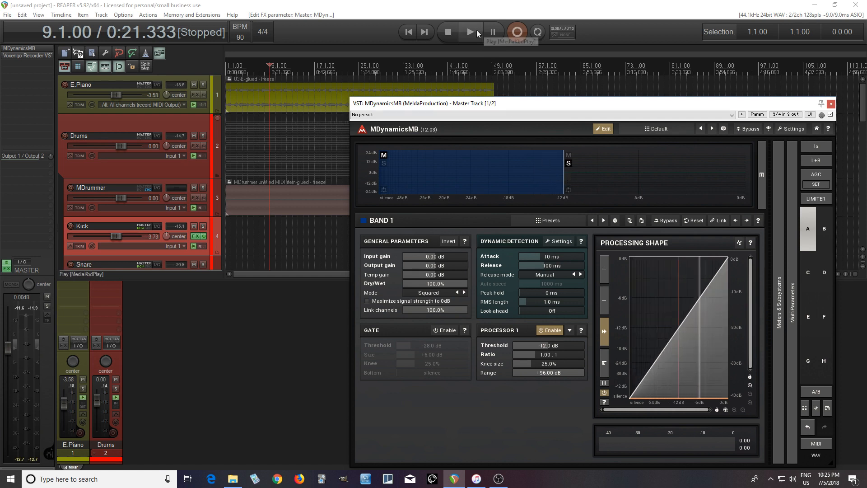
{"action": "left_click", "coordinate": [593, 184]}
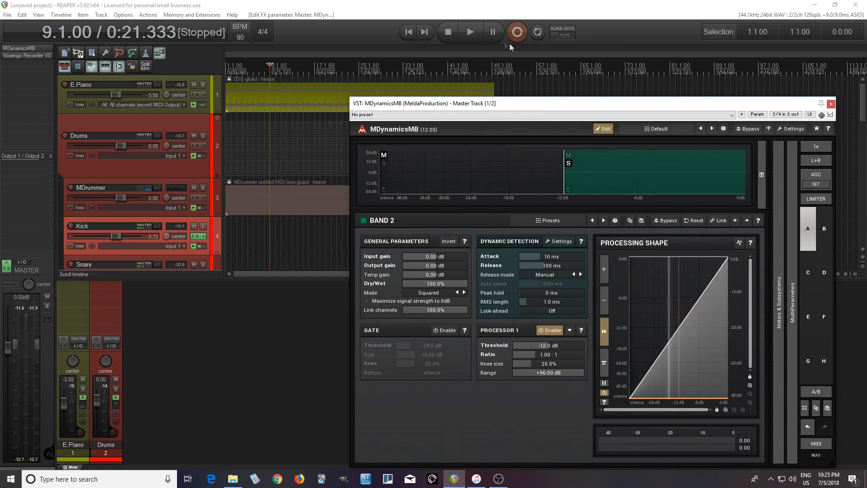
Step: Lower the band boundary to about -28 dB while listening to the soloed band 2, and stop playback
{"action": "key", "text": "space"}
{"action": "left_click_drag", "start_coordinate": [563, 179], "coordinate": [453, 182]}
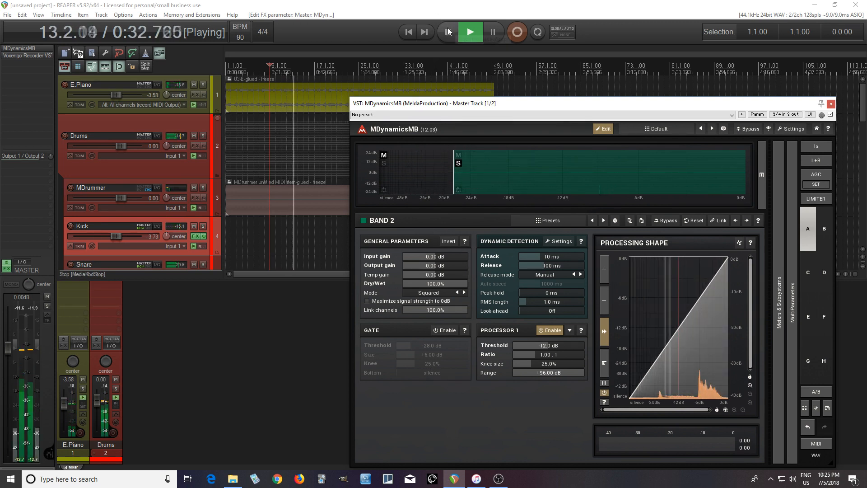
{"action": "left_click", "coordinate": [448, 32]}
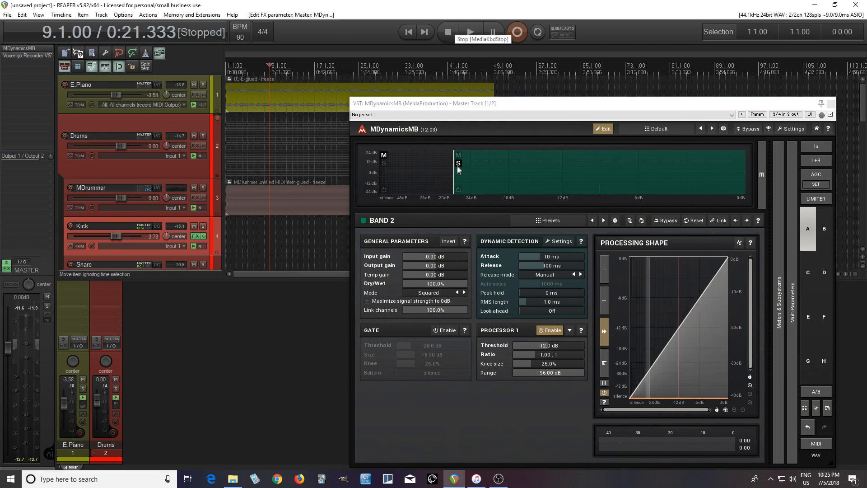
Step: Solo band 1 to audition only the quiet spectral content from measure 9, stop playback and clear the solo
{"action": "left_click", "coordinate": [384, 166]}
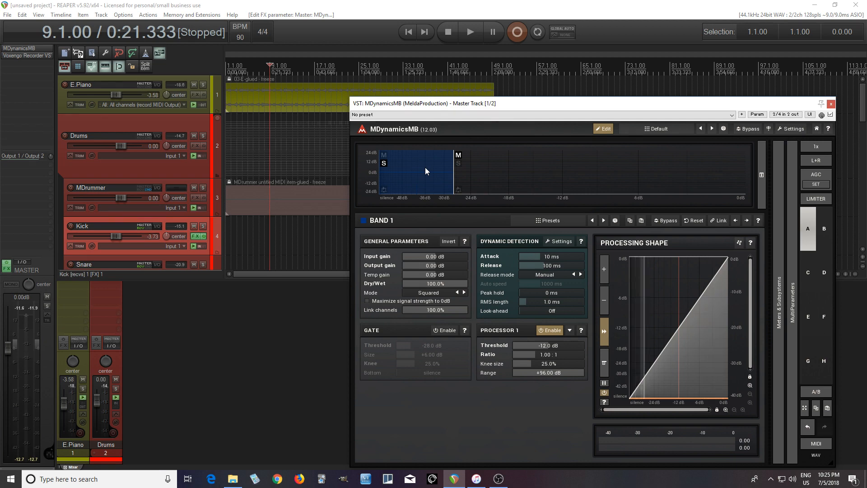
{"action": "left_click", "coordinate": [466, 35]}
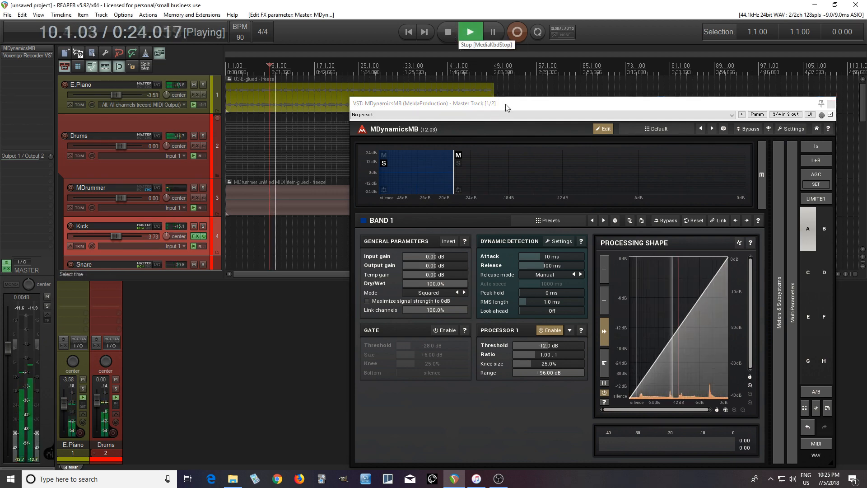
{"action": "left_click_drag", "start_coordinate": [505, 105], "coordinate": [435, 94]}
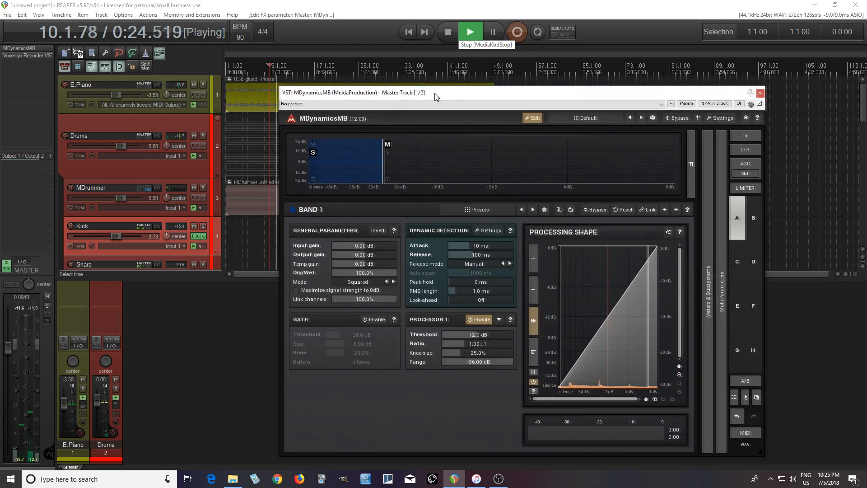
{"action": "left_click", "coordinate": [446, 37]}
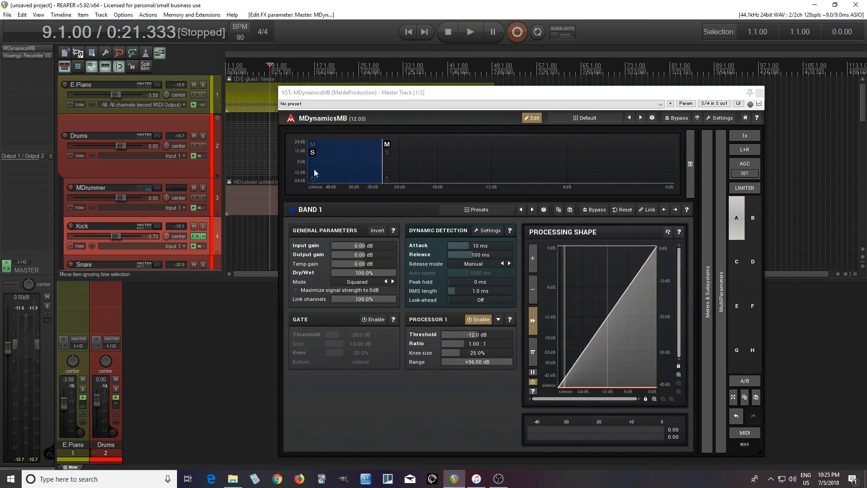
{"action": "left_click", "coordinate": [312, 152]}
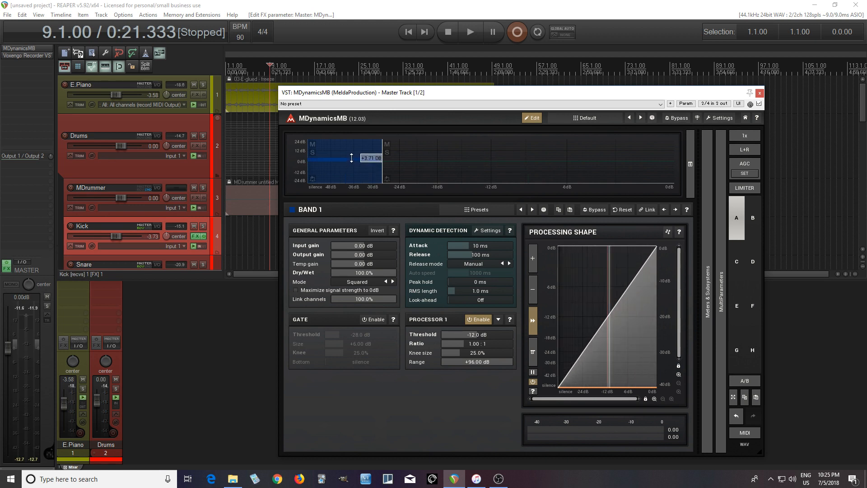
Step: Raise band 1's gain by several decibels and compare the playback with the plugin's bypass before stopping
{"action": "left_click_drag", "start_coordinate": [351, 157], "coordinate": [351, 156]}
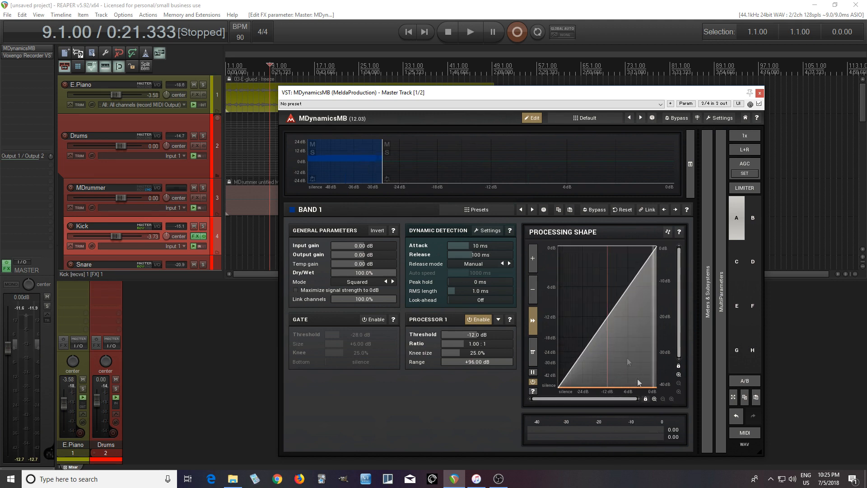
{"action": "left_click", "coordinate": [476, 34]}
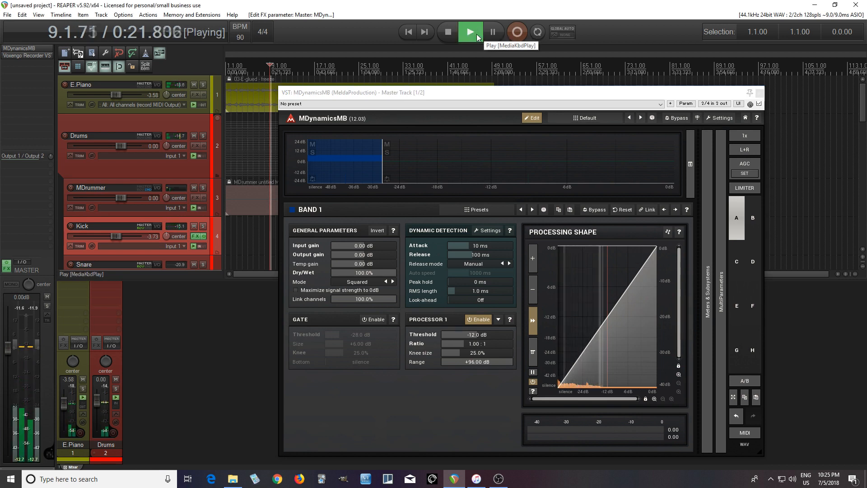
{"action": "left_click", "coordinate": [677, 119]}
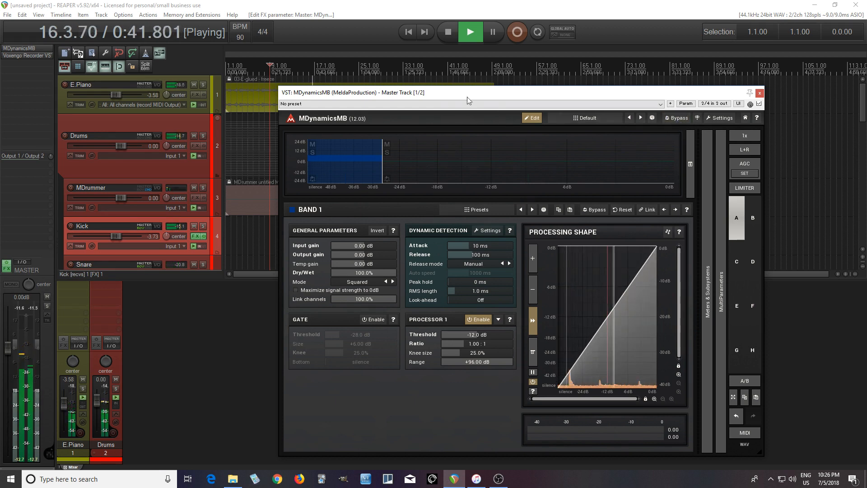
{"action": "left_click", "coordinate": [453, 42]}
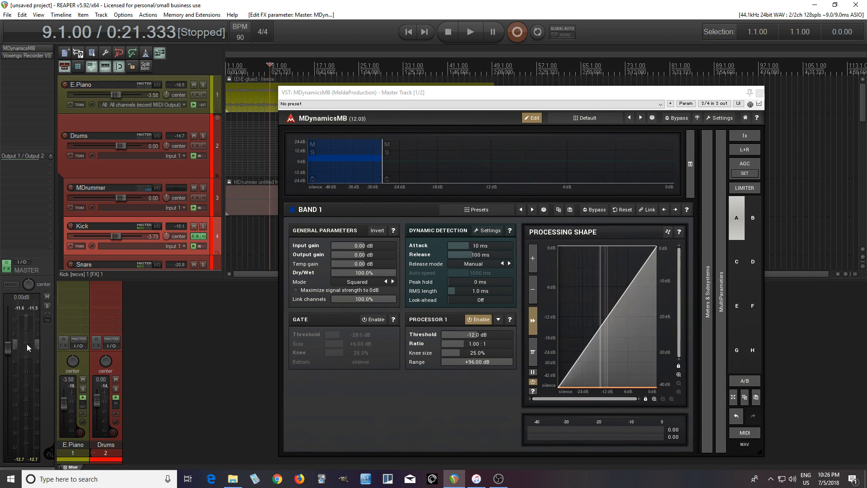
Step: Reduce the plugin's overall output gain to -1.92 dB, collapse the meters section and restart playback from measure 9
{"action": "left_click", "coordinate": [707, 301]}
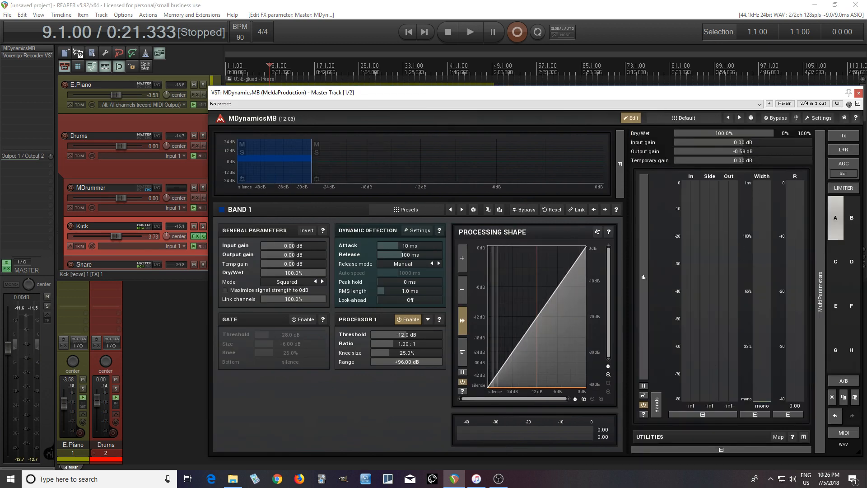
{"action": "left_click_drag", "start_coordinate": [744, 152], "coordinate": [738, 151]}
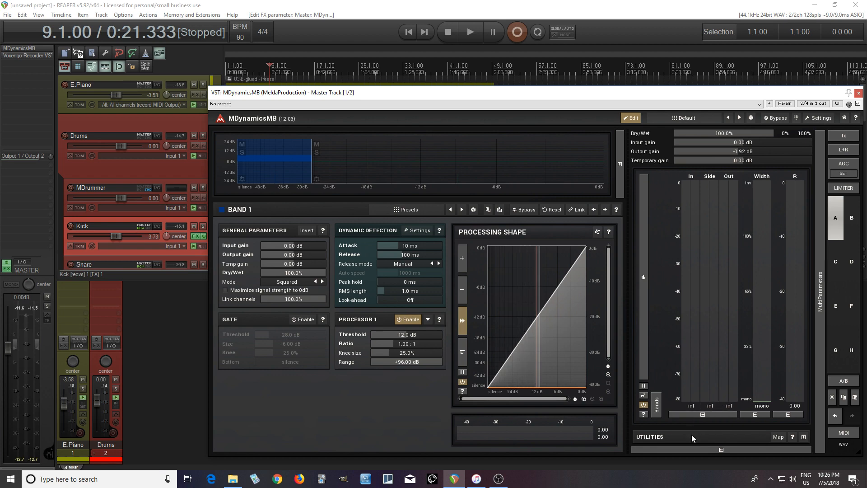
{"action": "left_click_drag", "start_coordinate": [863, 455], "coordinate": [691, 449]}
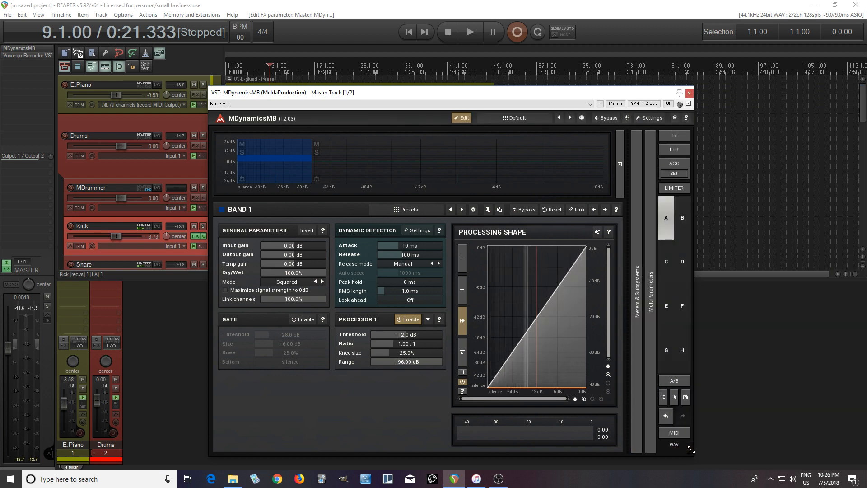
{"action": "left_click", "coordinate": [470, 32]}
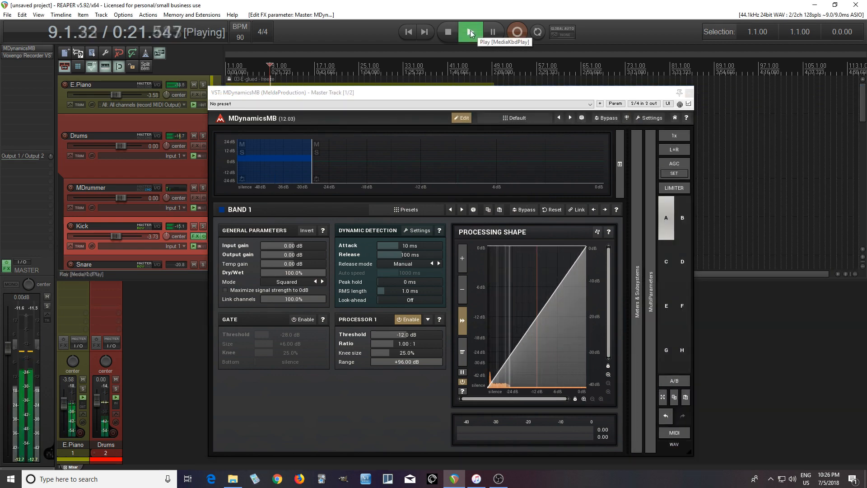
Step: Compare the mix with MDynamicsMB bypassed on the master track and stop playback
{"action": "left_click", "coordinate": [606, 119]}
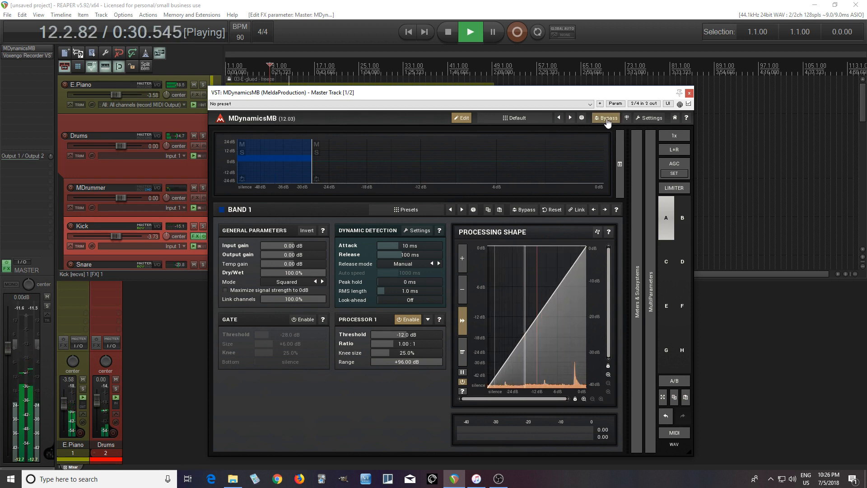
{"action": "left_click", "coordinate": [451, 31]}
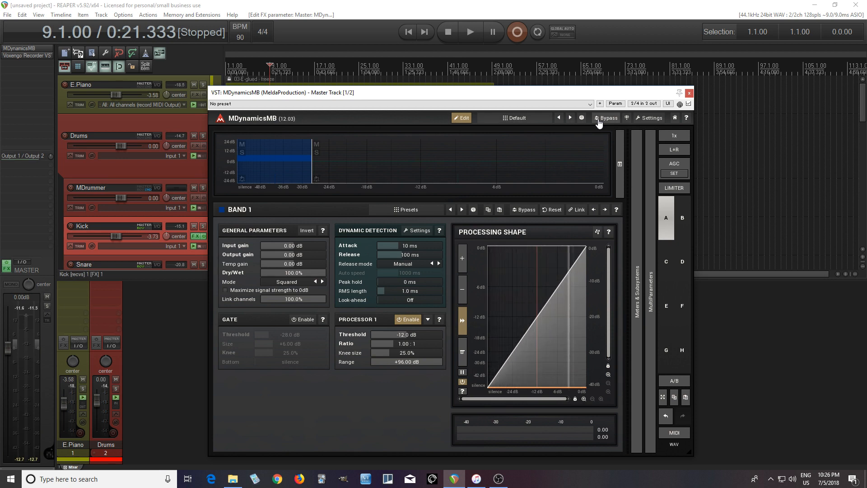
Step: Lower band 1's gain below 0 dB, check the overall gain settings and compare playback from measure 9 with the plugin bypassed
{"action": "left_click_drag", "start_coordinate": [278, 164], "coordinate": [279, 167]}
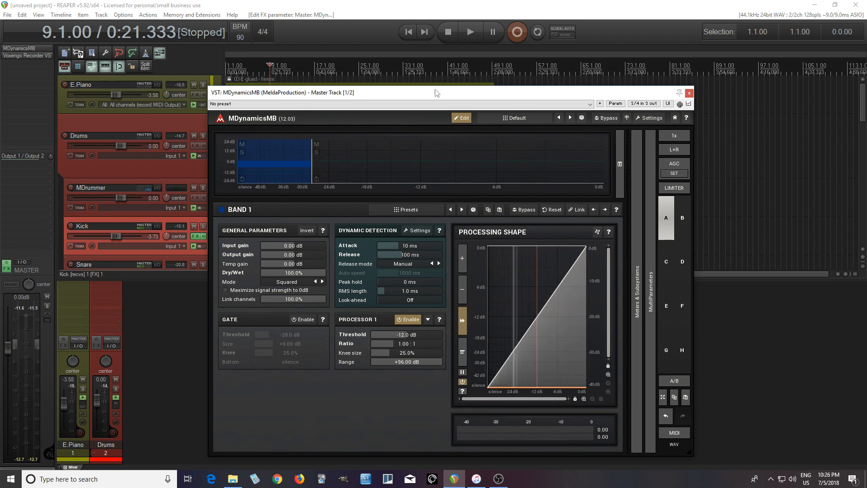
{"action": "left_click", "coordinate": [637, 189]}
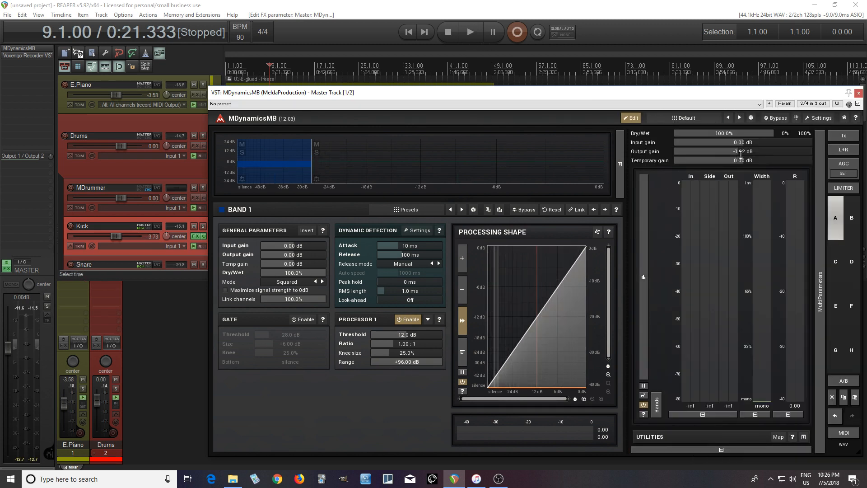
{"action": "left_click", "coordinate": [706, 449]}
{"action": "left_click", "coordinate": [470, 38]}
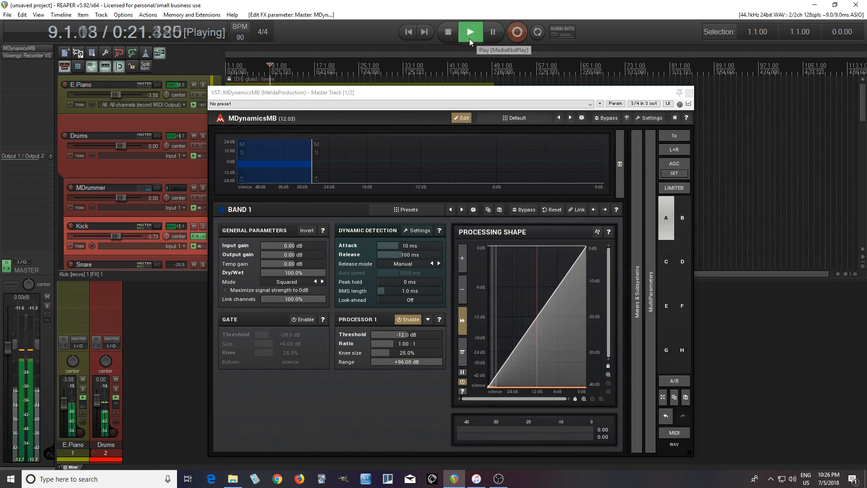
{"action": "left_click", "coordinate": [607, 118]}
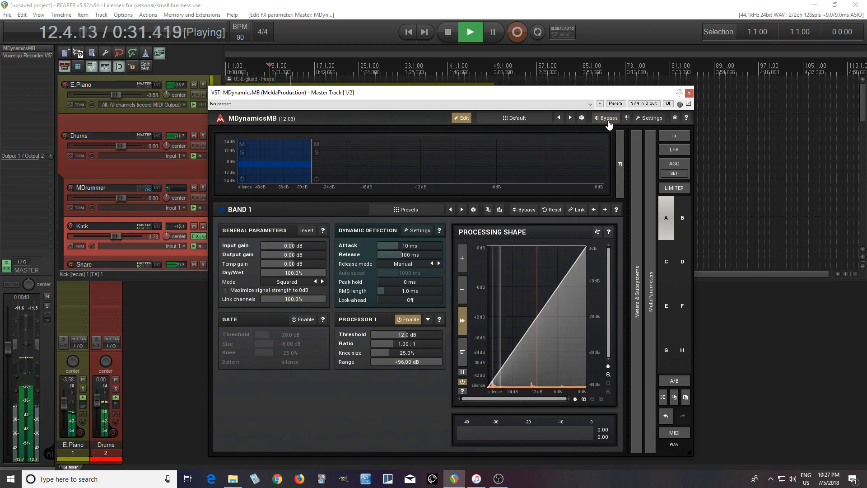
{"action": "left_click", "coordinate": [449, 34]}
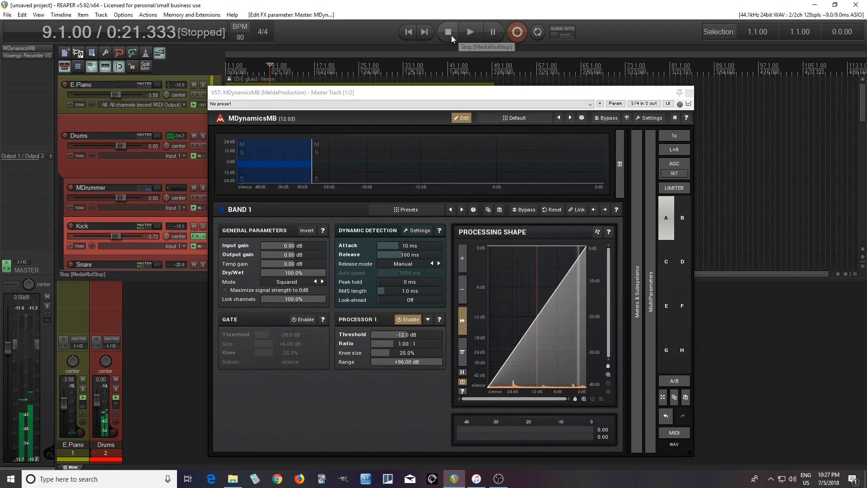
Step: Reset band 1's gain to 0 dB and close the master track's MDynamicsMB window
{"action": "left_click", "coordinate": [277, 161]}
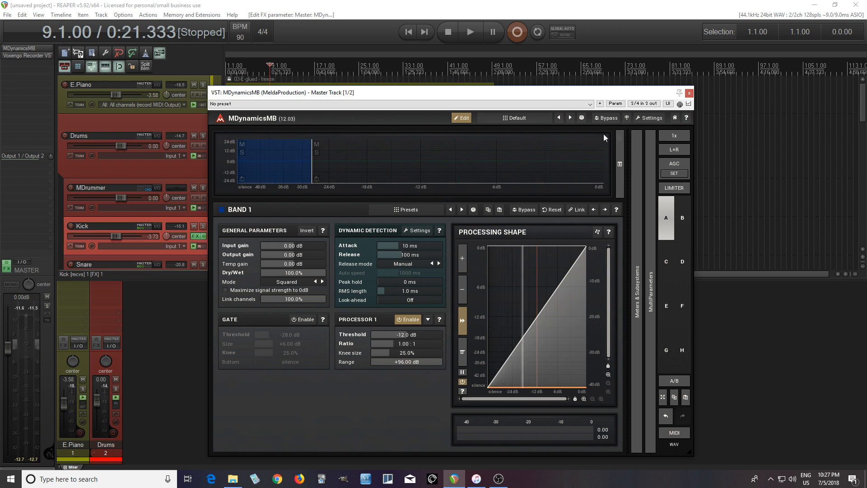
{"action": "left_click", "coordinate": [689, 93]}
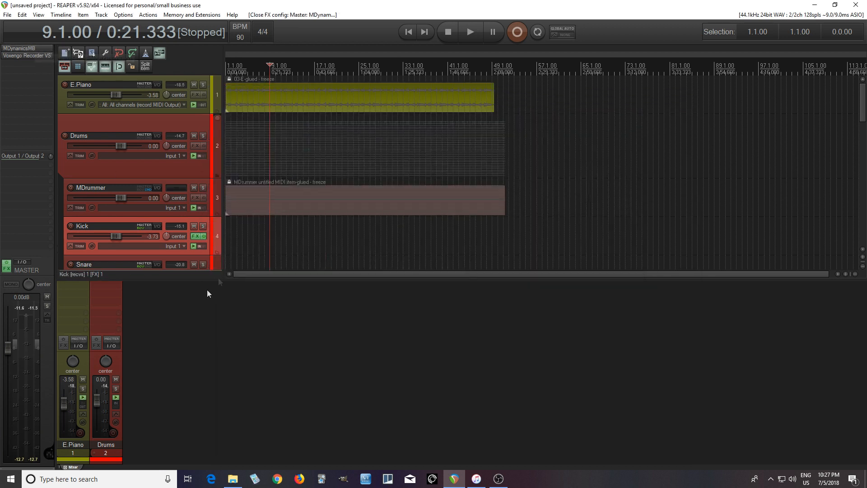
Step: Solo the Kick track, bypass its MDynamicsMB and play the unprocessed kick from measure 9 before stopping
{"action": "left_click", "coordinate": [204, 227]}
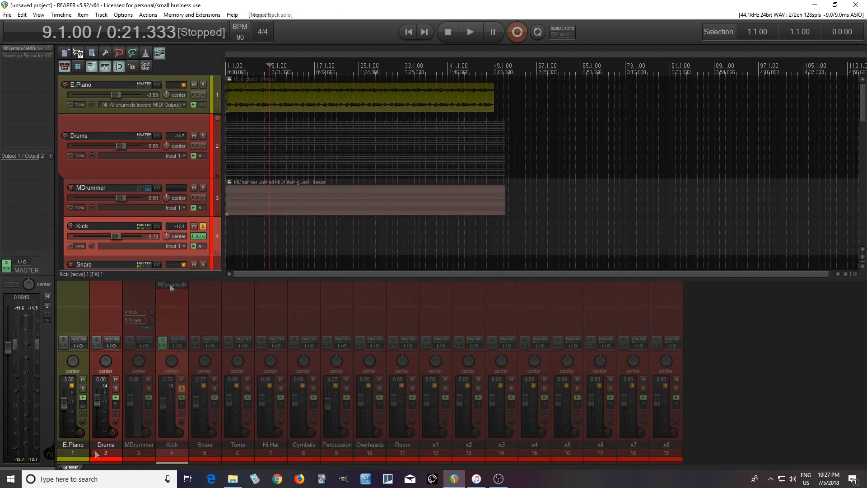
{"action": "left_click", "coordinate": [170, 283], "text": "shift"}
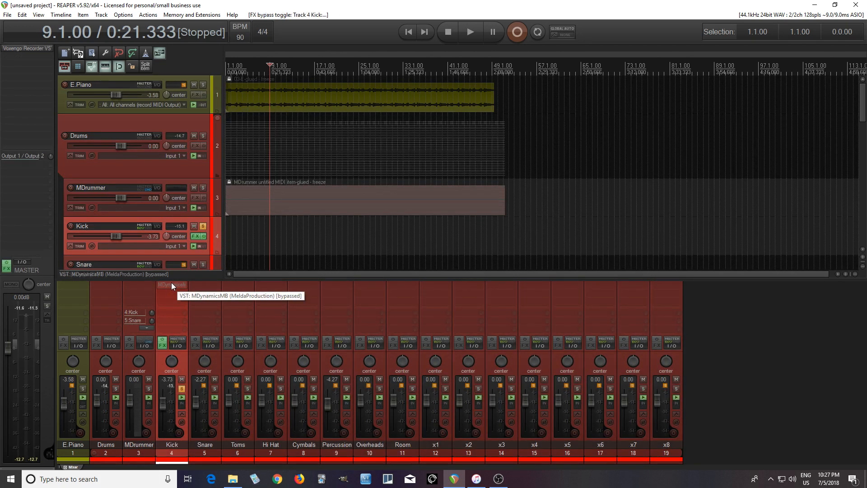
{"action": "left_click", "coordinate": [469, 33]}
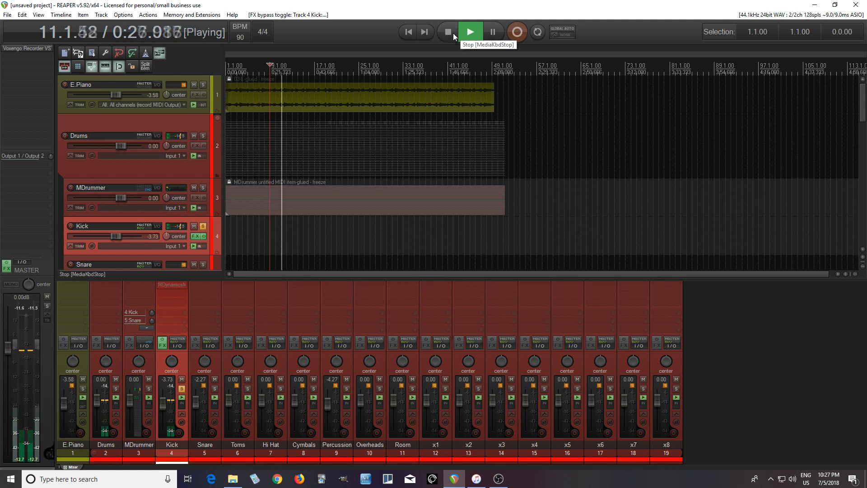
{"action": "left_click", "coordinate": [453, 33]}
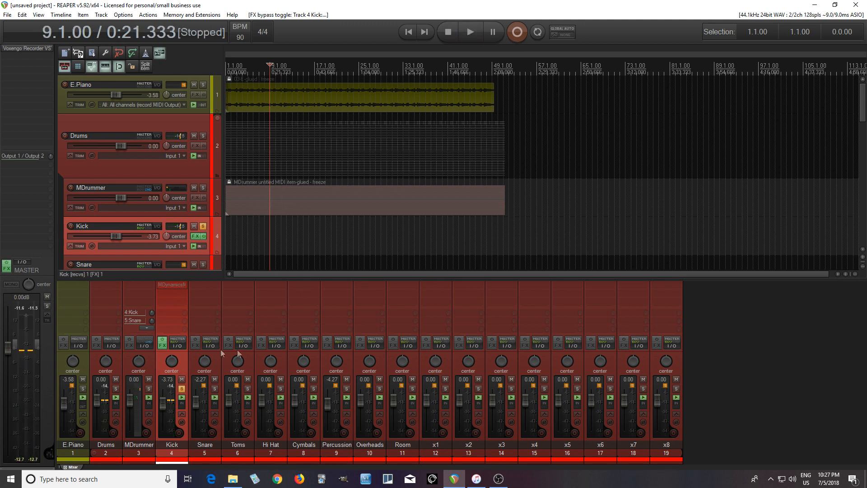
Step: On the Kick track's MDynamicsMB, solo band 2 and set the band boundary to about -21 dB while auditioning the loud content
{"action": "left_click", "coordinate": [173, 285]}
{"action": "left_click_drag", "start_coordinate": [312, 168], "coordinate": [374, 166]}
{"action": "left_click", "coordinate": [380, 156]}
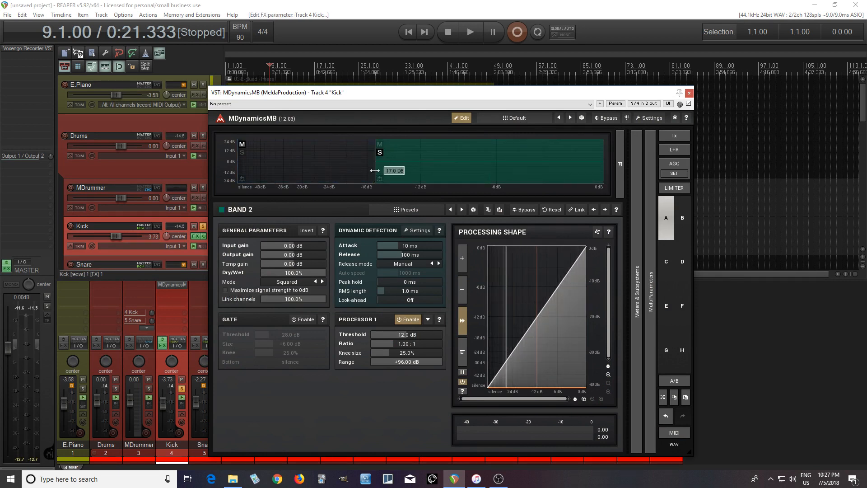
{"action": "left_click_drag", "start_coordinate": [374, 169], "coordinate": [351, 170]}
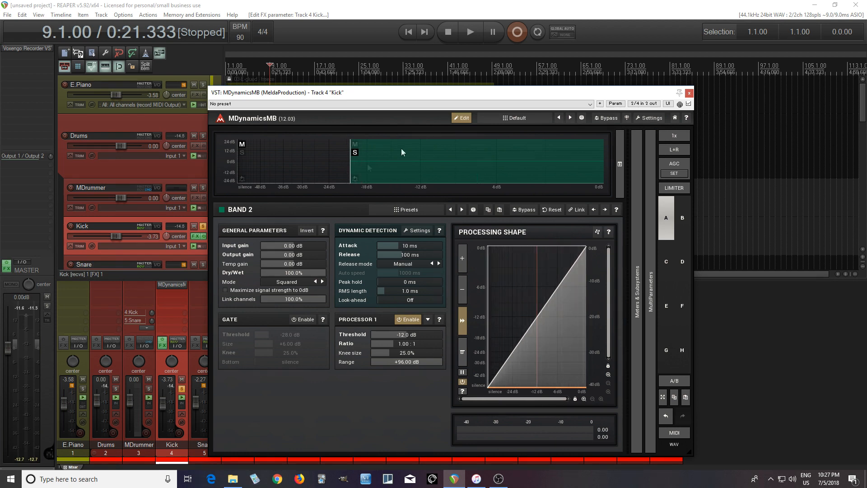
{"action": "left_click", "coordinate": [471, 34]}
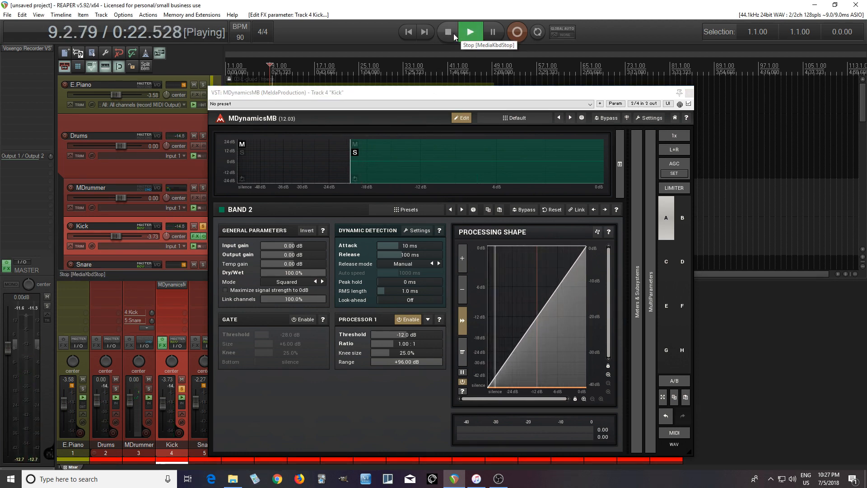
{"action": "left_click_drag", "start_coordinate": [350, 169], "coordinate": [346, 169]}
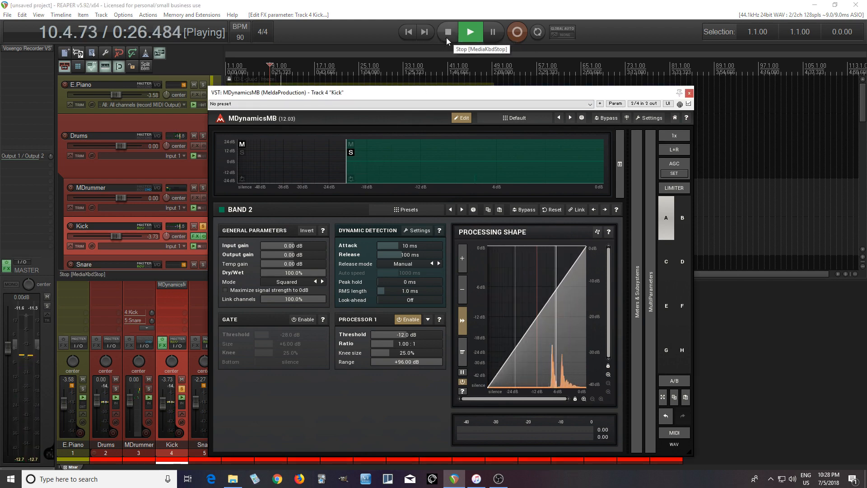
{"action": "left_click", "coordinate": [447, 34]}
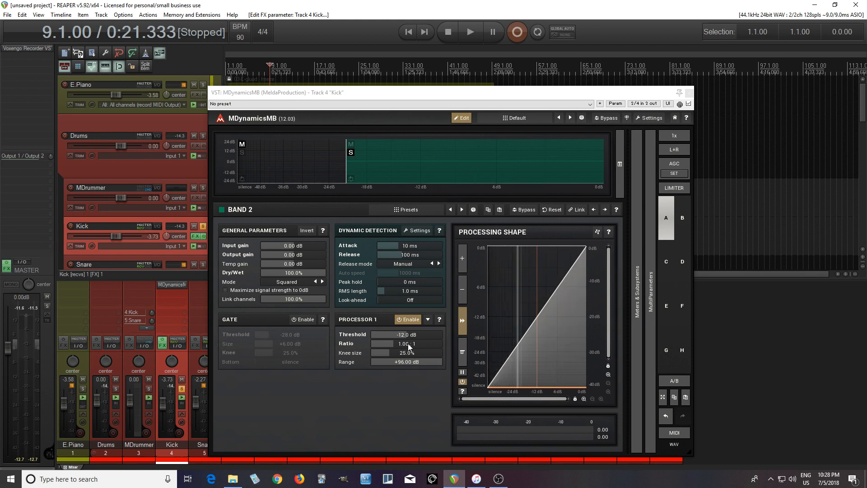
Step: Compress band 2 of the kick with ratio 3.23:1, threshold -26.4 dB, knee size 0% and release 476 ms while listening
{"action": "left_click_drag", "start_coordinate": [409, 346], "coordinate": [409, 340]}
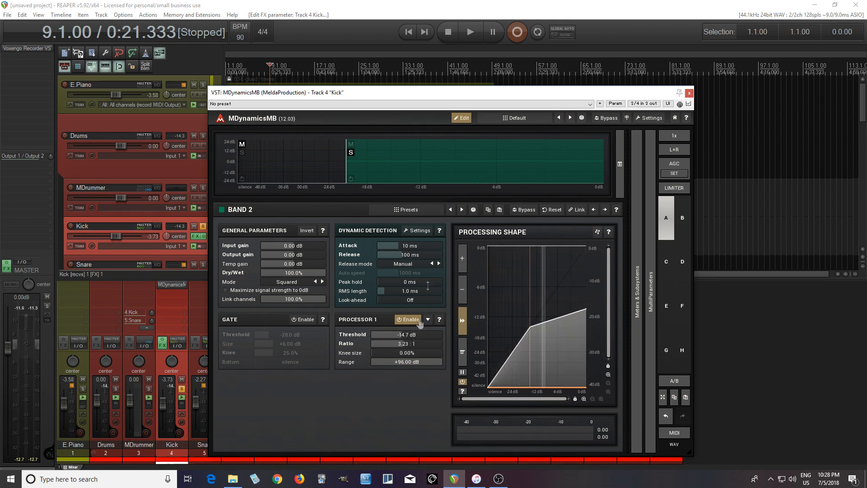
{"action": "left_click", "coordinate": [469, 30]}
{"action": "left_click_drag", "start_coordinate": [409, 334], "coordinate": [409, 370]}
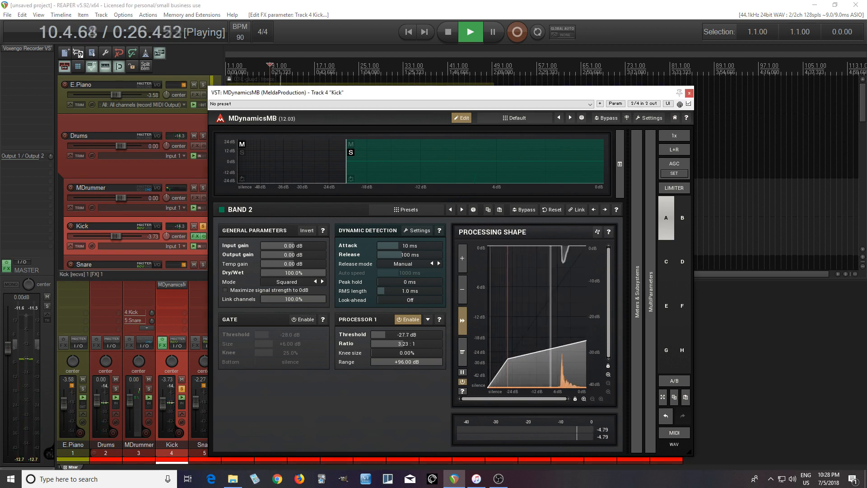
{"action": "left_click_drag", "start_coordinate": [410, 334], "coordinate": [410, 332]}
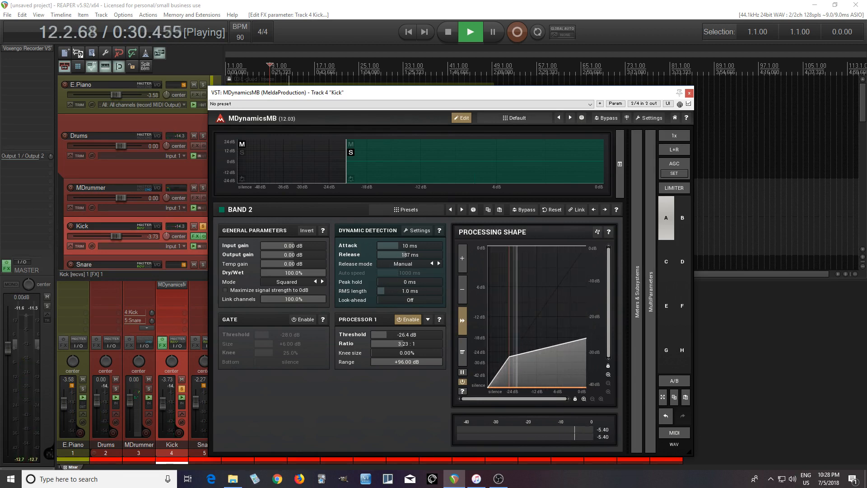
{"action": "left_click_drag", "start_coordinate": [410, 254], "coordinate": [410, 253]}
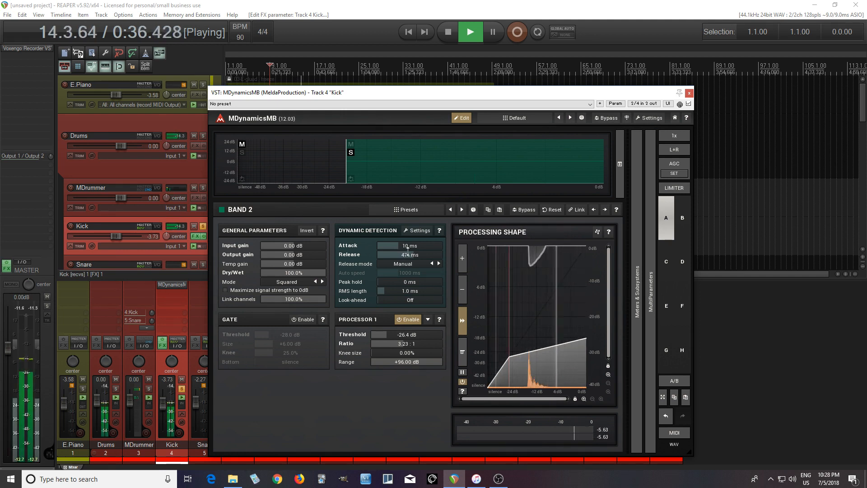
{"action": "left_click", "coordinate": [452, 35]}
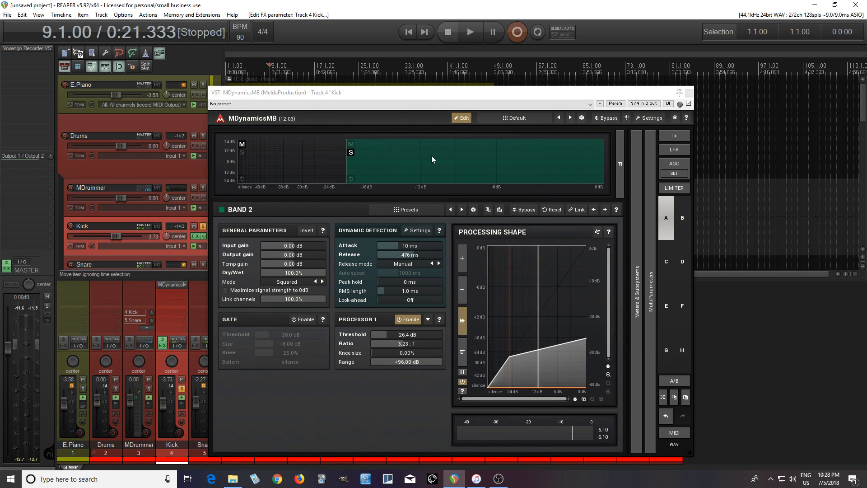
Step: Clear band 2's solo, audition band 1 of the kick alone from measure 9 and clear its solo
{"action": "left_click", "coordinate": [352, 153]}
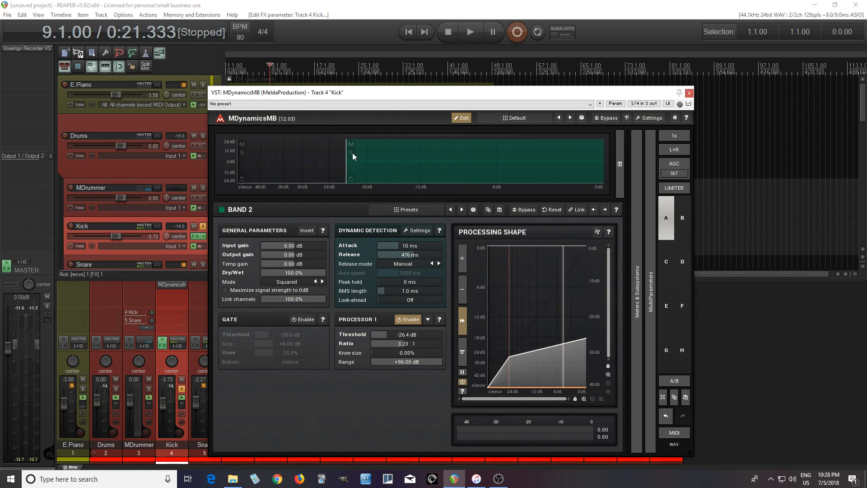
{"action": "left_click", "coordinate": [243, 152]}
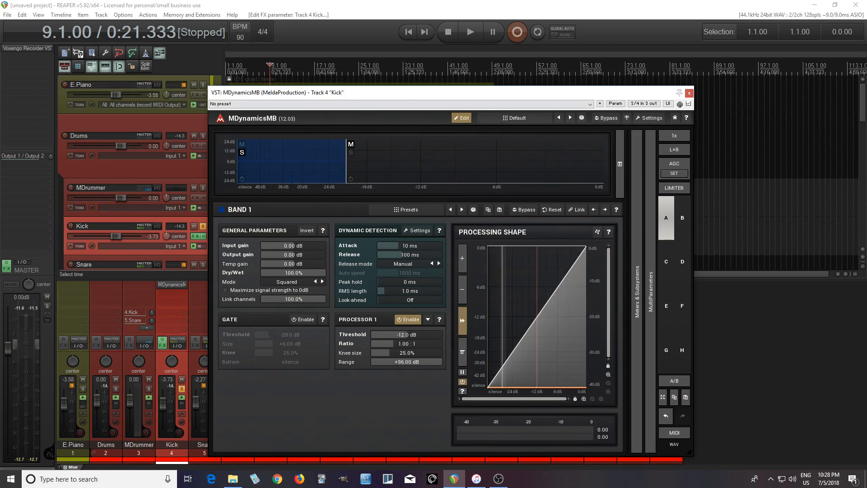
{"action": "left_click", "coordinate": [469, 37]}
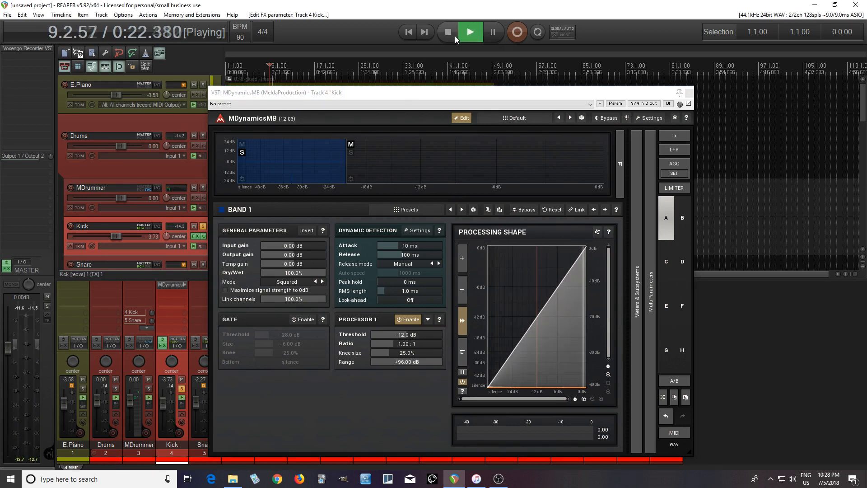
{"action": "left_click", "coordinate": [454, 36]}
{"action": "left_click", "coordinate": [242, 153]}
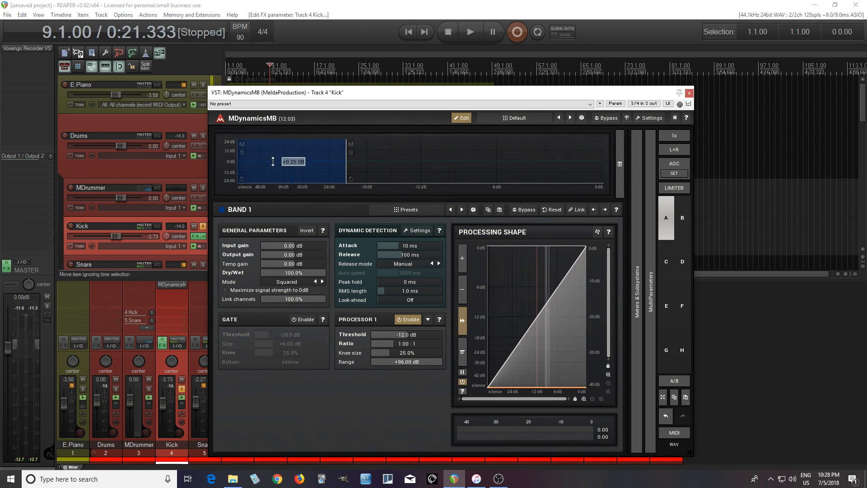
Step: Raise the gain of the kick's band 1 by several decibels and compare the playback with the plugin's bypass before stopping
{"action": "left_click_drag", "start_coordinate": [273, 158], "coordinate": [272, 157]}
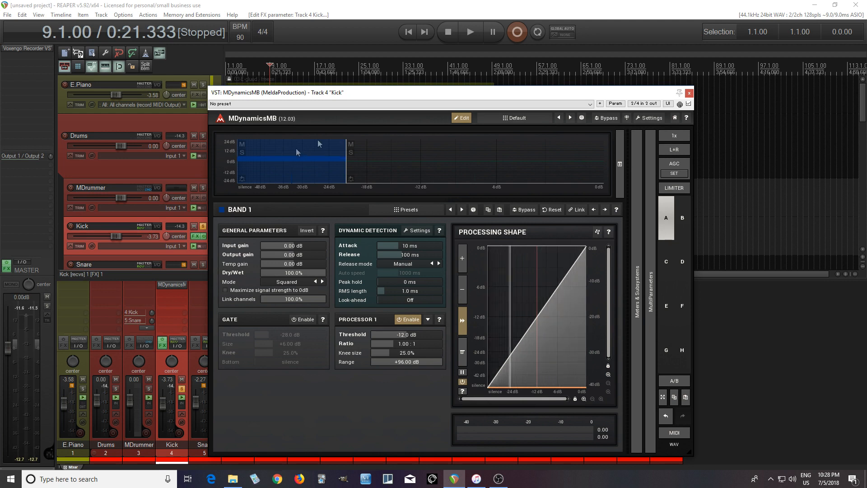
{"action": "left_click", "coordinate": [474, 40]}
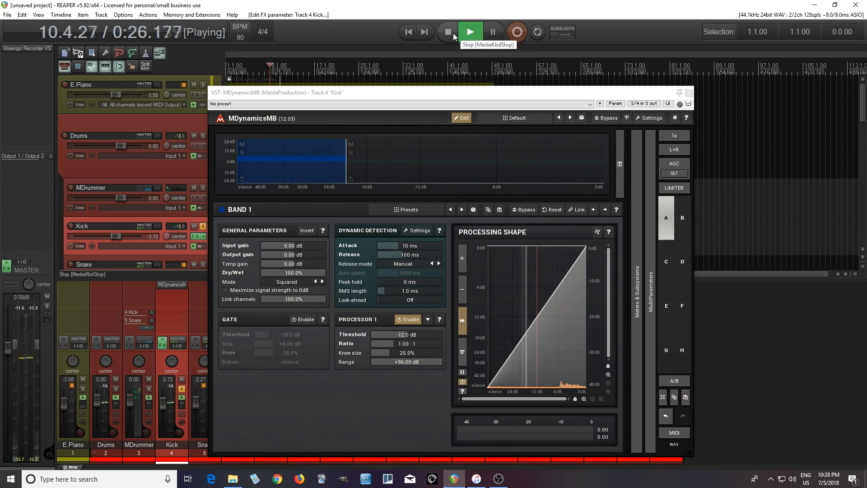
{"action": "left_click", "coordinate": [611, 119]}
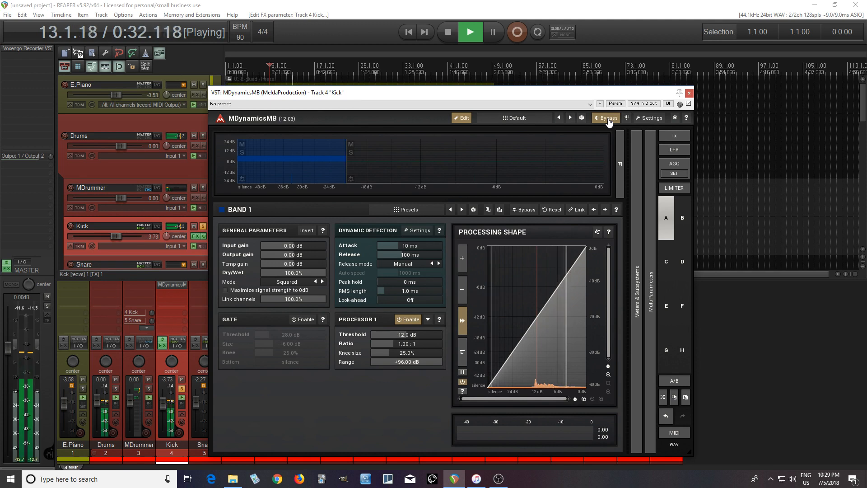
{"action": "left_click", "coordinate": [609, 121]}
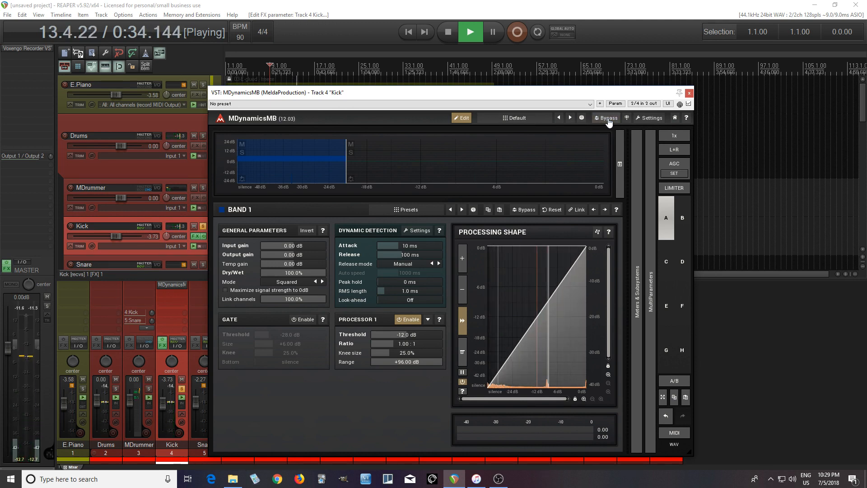
{"action": "left_click", "coordinate": [452, 35]}
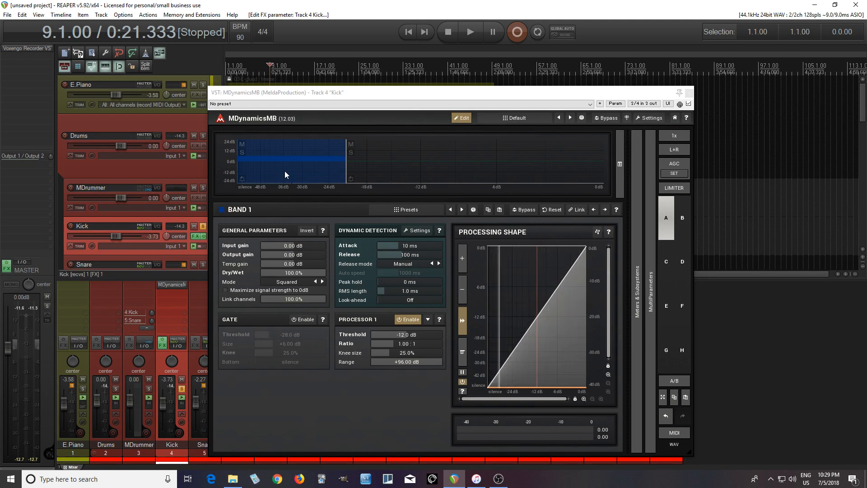
Step: Review band 2's compression settings, close the Kick track's MDynamicsMB window and clear the track's solo
{"action": "left_click", "coordinate": [391, 172]}
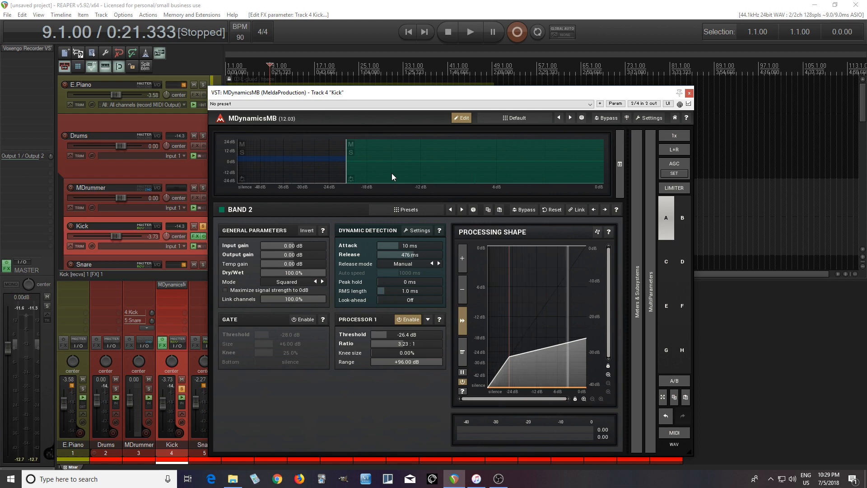
{"action": "left_click", "coordinate": [689, 93]}
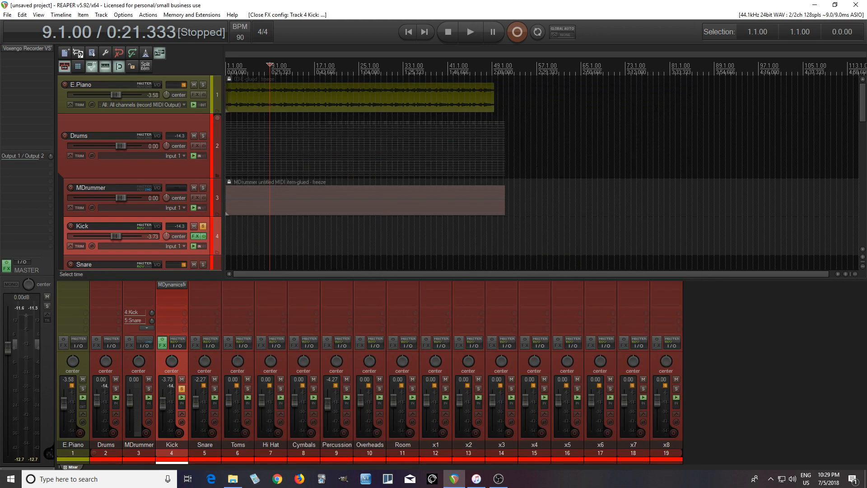
{"action": "left_click", "coordinate": [182, 388]}
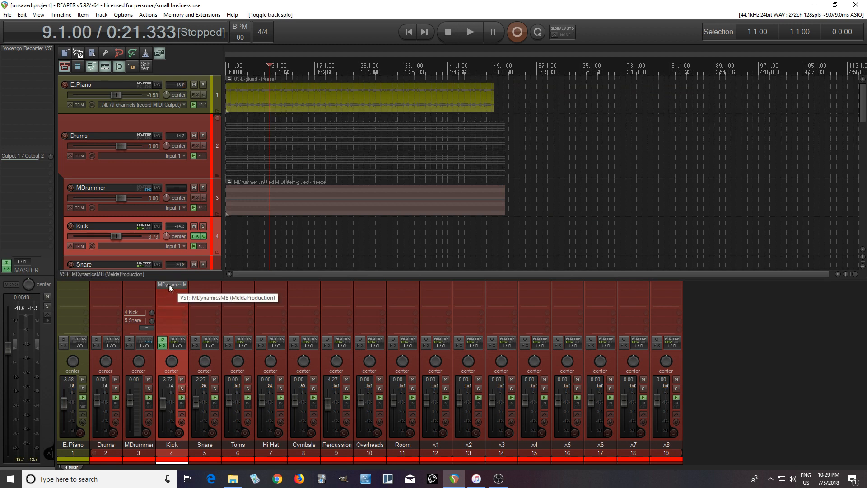
Step: Move MDynamicsMB from the Kick track to E.Piano, open it, switch off band 2's processor, and select band 1 with its gain at 0 dB
{"action": "left_click_drag", "start_coordinate": [169, 283], "coordinate": [74, 283]}
{"action": "left_click", "coordinate": [74, 283]}
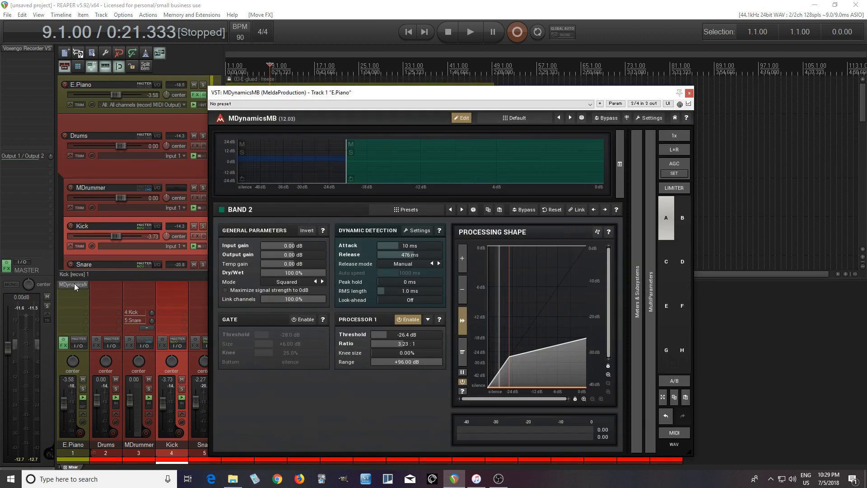
{"action": "left_click", "coordinate": [408, 320]}
{"action": "left_click", "coordinate": [307, 158]}
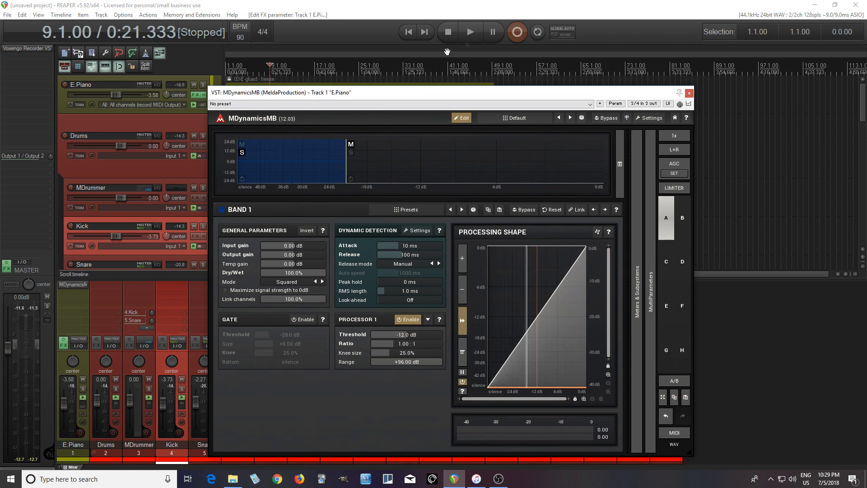
Step: Solo E.Piano and lower the level crossover between the bands to just below -24 dB while auditioning band 1, then clear the band solo
{"action": "left_click", "coordinate": [83, 388]}
{"action": "left_click", "coordinate": [469, 31]}
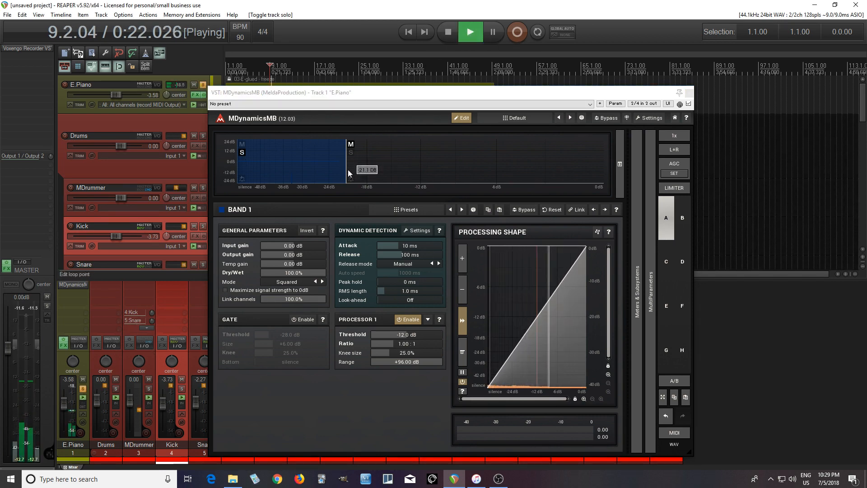
{"action": "left_click_drag", "start_coordinate": [347, 169], "coordinate": [316, 171]}
{"action": "left_click", "coordinate": [452, 32]}
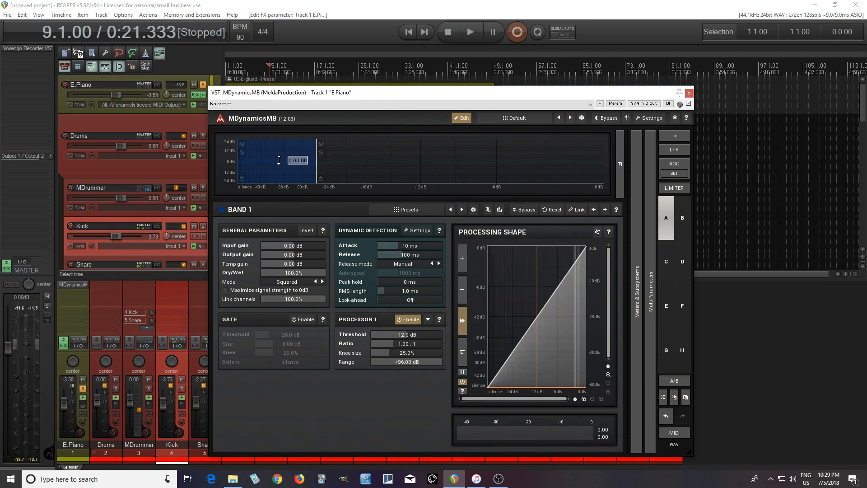
Step: Raise the gain of E.Piano's band 1 by several decibels and compare the playback with the plugin's bypass before stopping
{"action": "left_click_drag", "start_coordinate": [277, 158], "coordinate": [279, 157]}
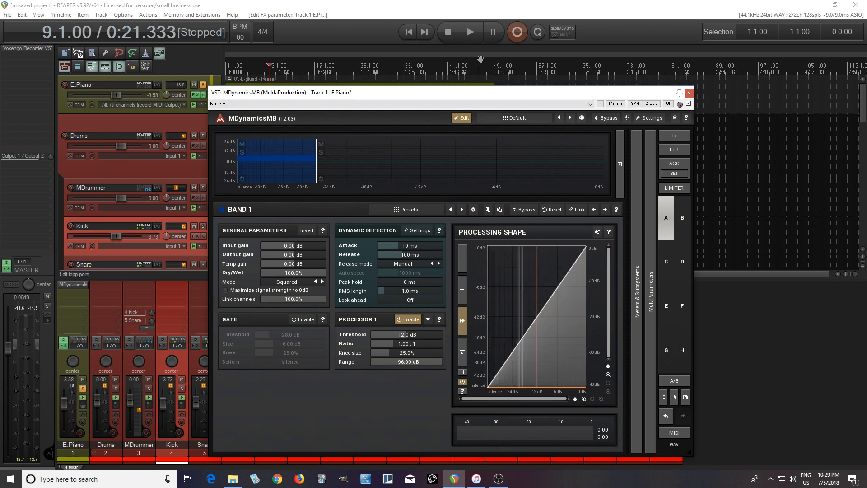
{"action": "left_click", "coordinate": [476, 34]}
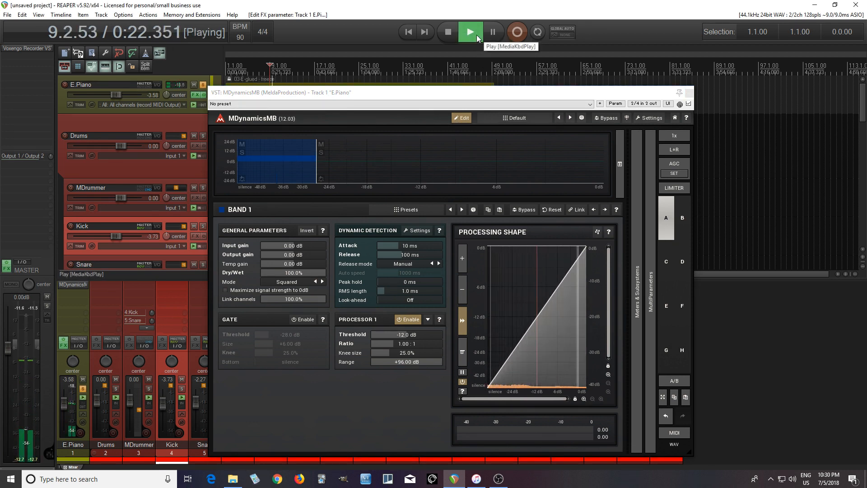
{"action": "left_click", "coordinate": [612, 123]}
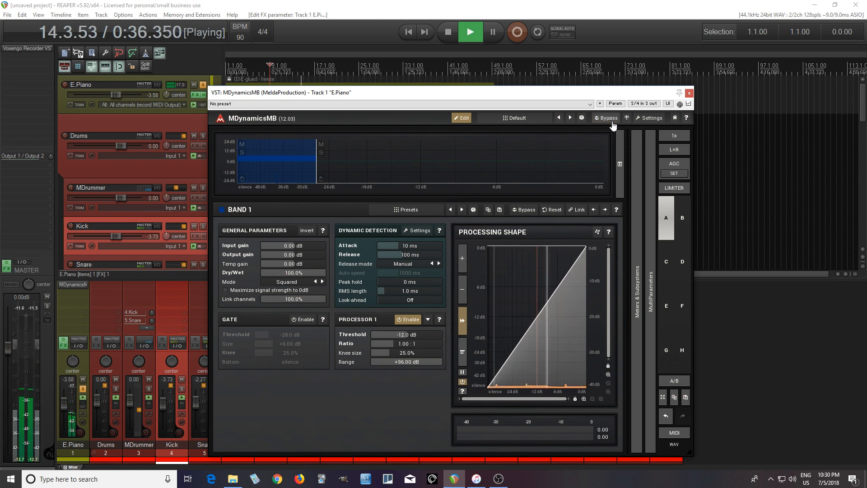
{"action": "left_click", "coordinate": [451, 40]}
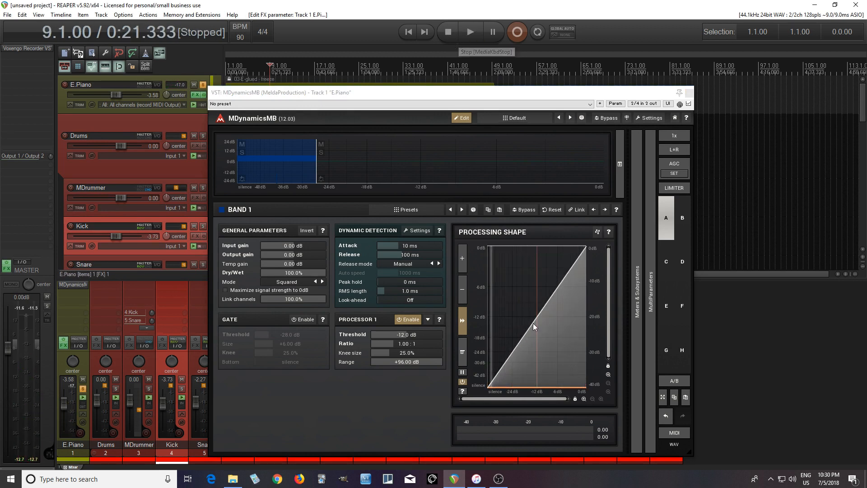
Step: Set the plugin's output level with automatic gain compensation during playback, then check the output gain among the meters and subsystems
{"action": "left_click", "coordinate": [468, 36]}
{"action": "left_click", "coordinate": [675, 174]}
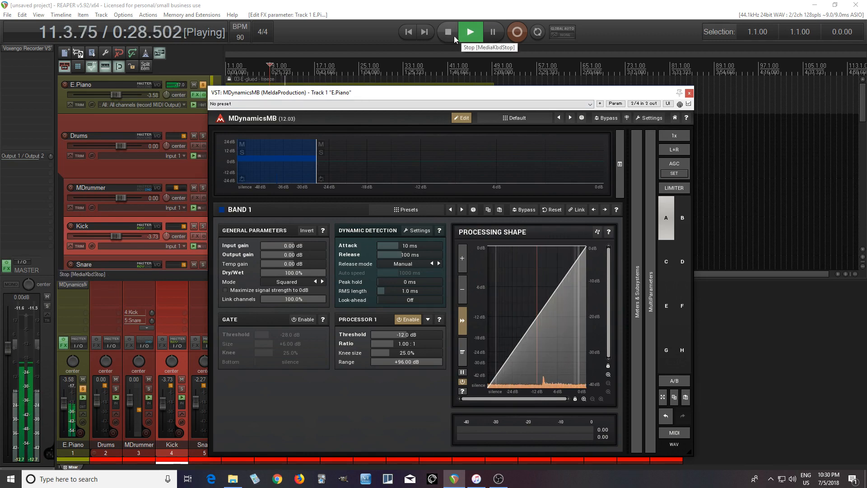
{"action": "left_click", "coordinate": [454, 40]}
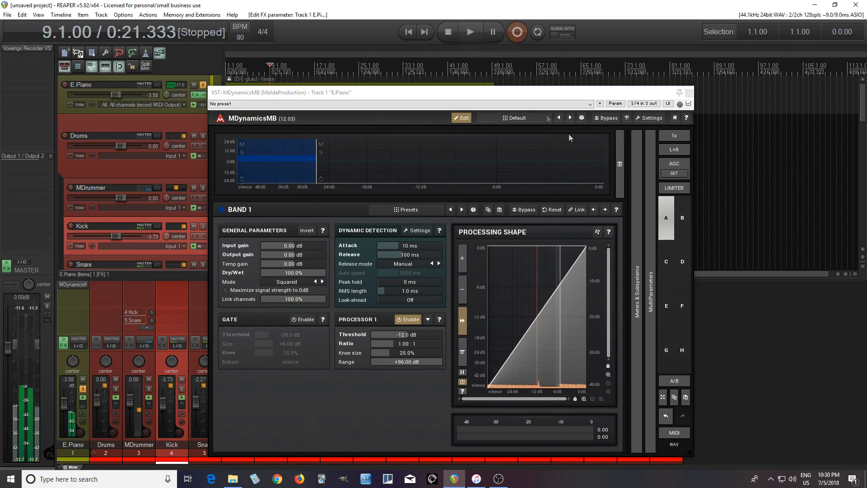
{"action": "left_click", "coordinate": [632, 210]}
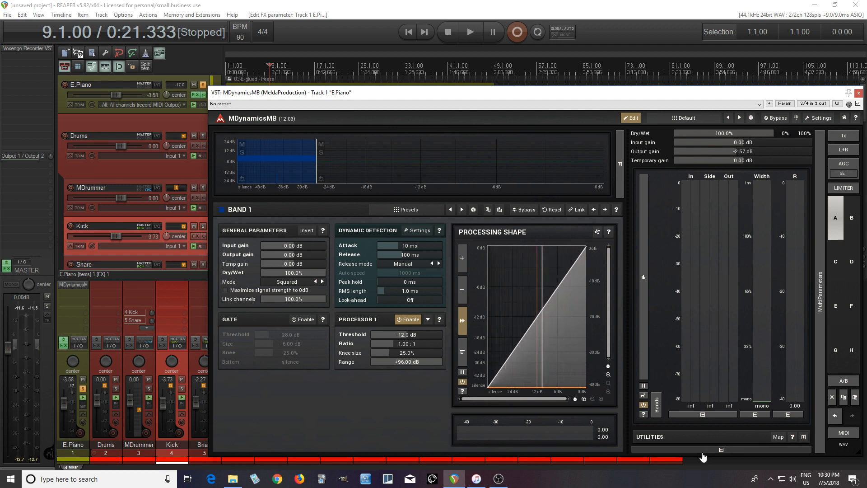
{"action": "left_click", "coordinate": [721, 449]}
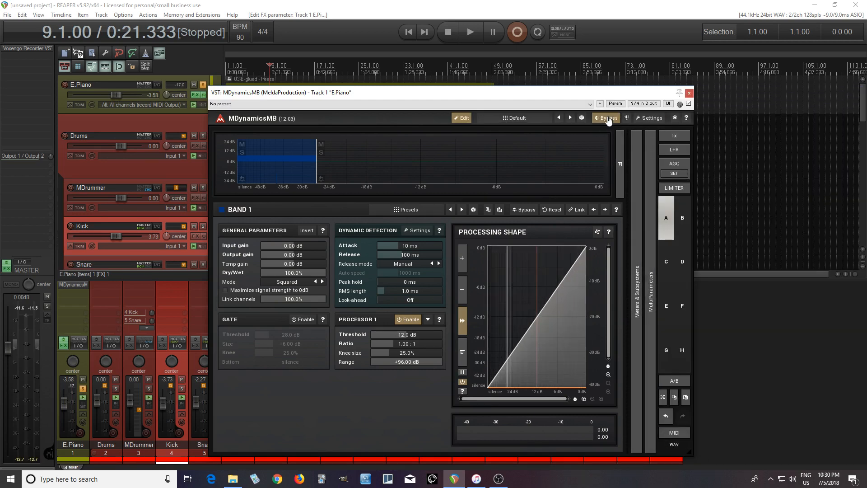
Step: Play the piano with the plugin bypassed, re-enable it to compare the level-matched sound, and stop playback
{"action": "left_click", "coordinate": [468, 37]}
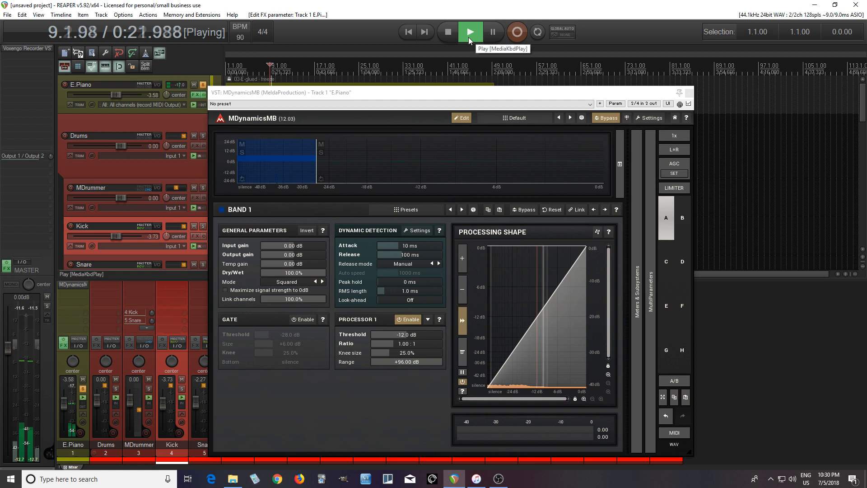
{"action": "left_click", "coordinate": [606, 120]}
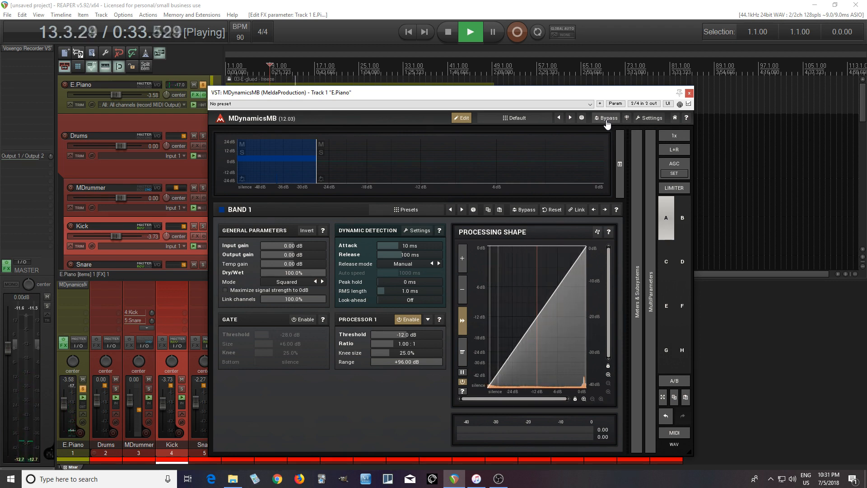
{"action": "left_click", "coordinate": [451, 39]}
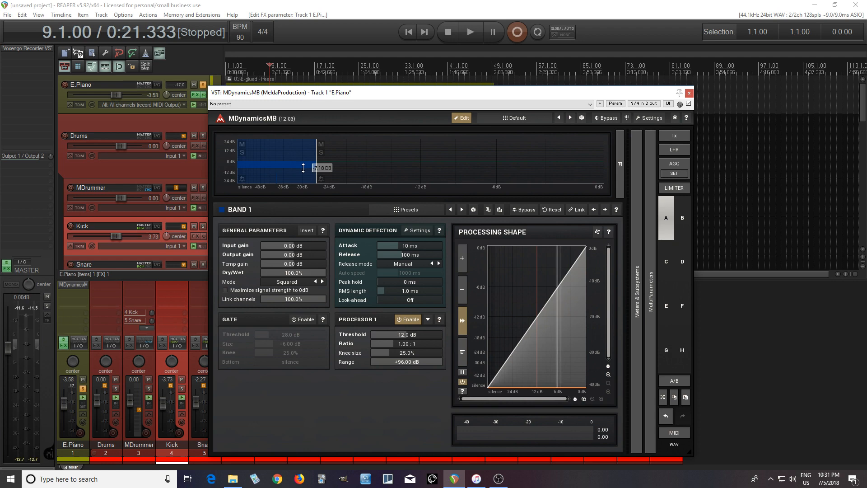
Step: Reset the plugin's output gain to 0 dB and lower band 1's gain to about -13.6 dB while listening to the piano
{"action": "left_click", "coordinate": [639, 196]}
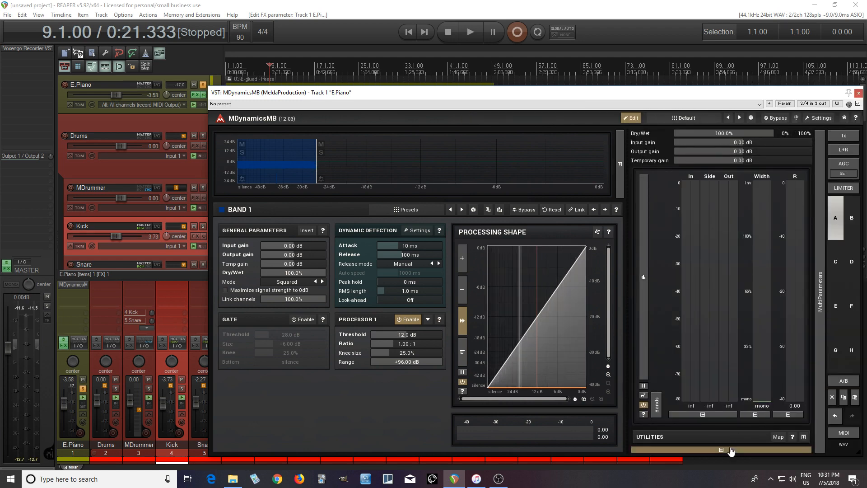
{"action": "left_click", "coordinate": [470, 30]}
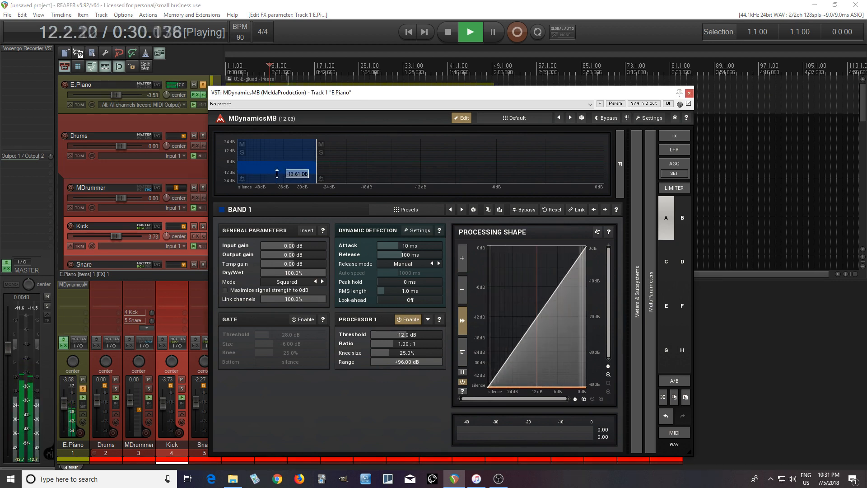
{"action": "left_click", "coordinate": [453, 41]}
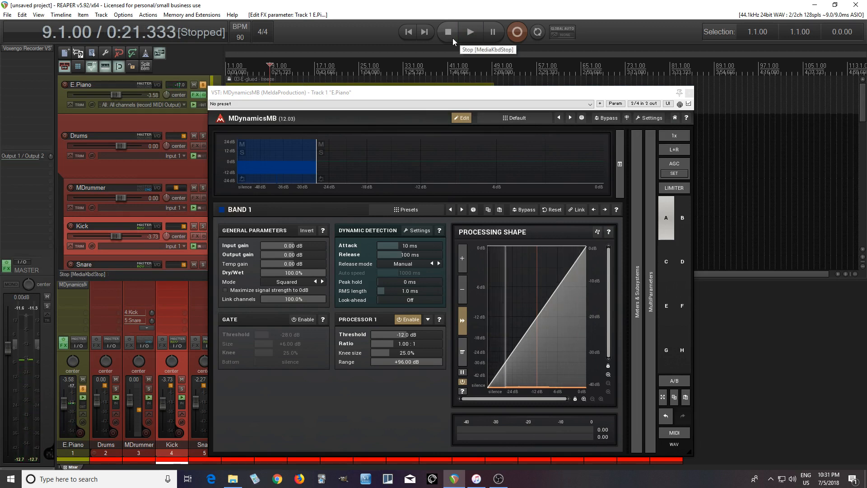